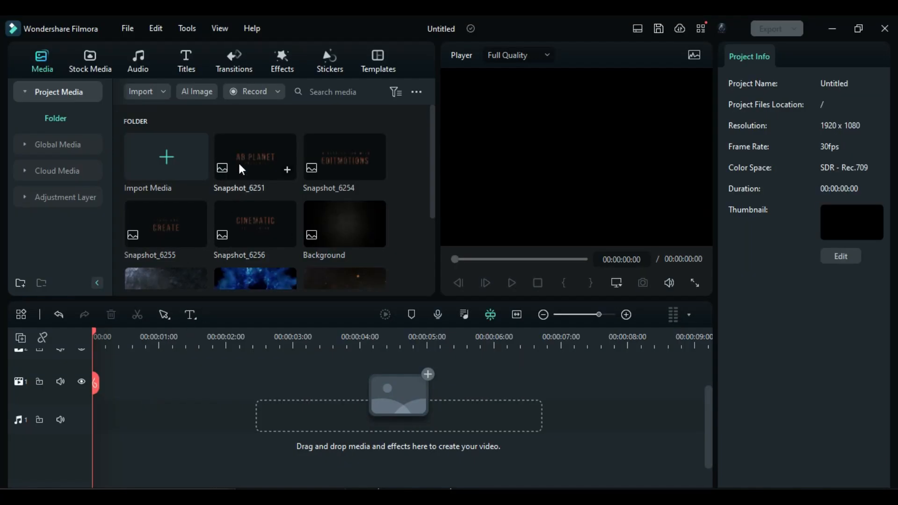
Preview the four title snapshot images in the project media.
{"action": "left_click", "coordinate": [239, 161]}
{"action": "left_click", "coordinate": [330, 156]}
{"action": "left_click", "coordinate": [188, 215]}
{"action": "left_click", "coordinate": [242, 238]}
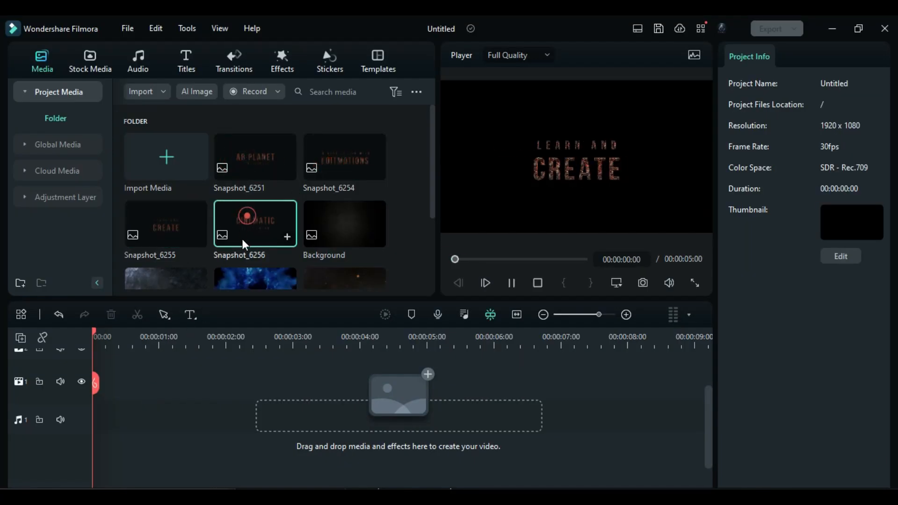
Add a Quick 3D Text title to the timeline and set its font to Bebas.
{"action": "left_click", "coordinate": [190, 315]}
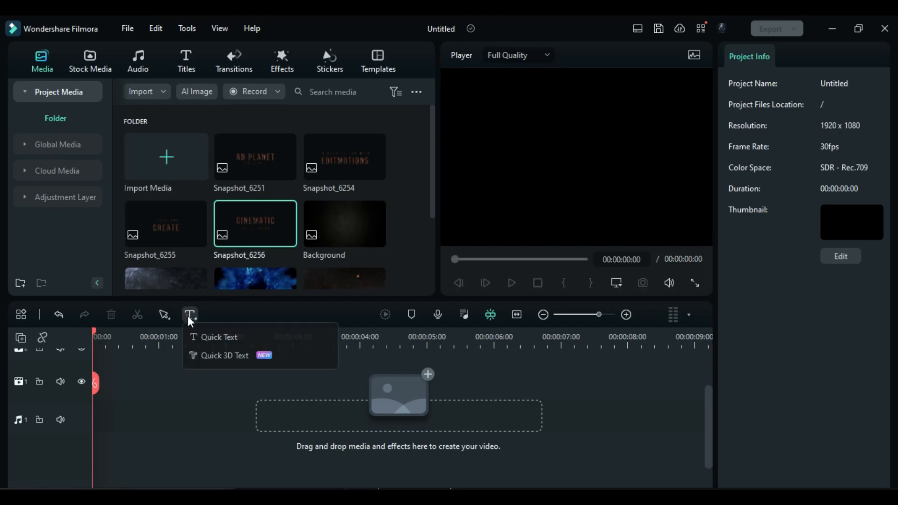
{"action": "left_click", "coordinate": [216, 356]}
{"action": "left_click", "coordinate": [798, 194]}
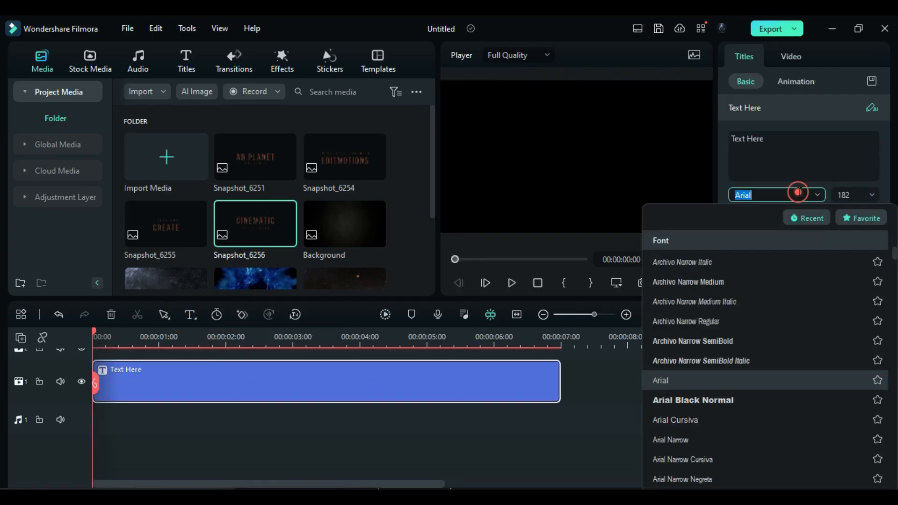
{"action": "type", "text": "Beba"}
{"action": "left_click", "coordinate": [762, 258]}
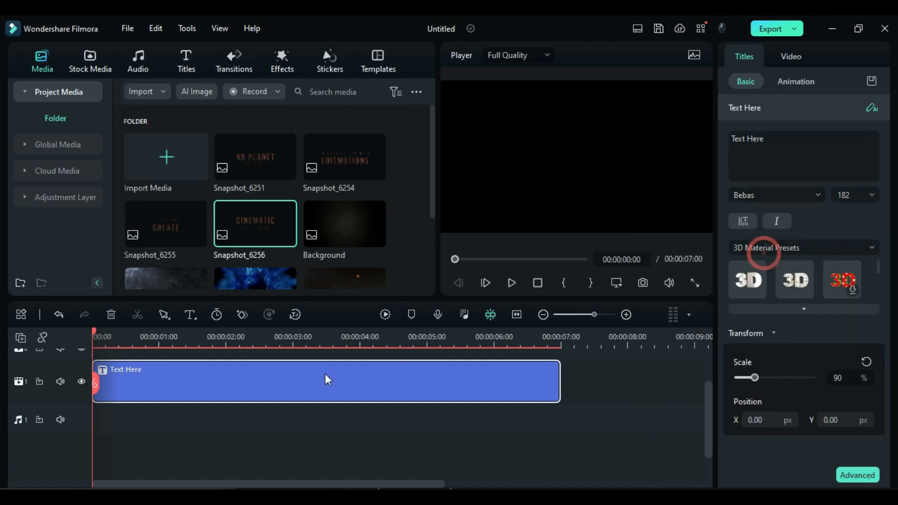
Apply the cracked lava rock 3D material preset to the title and change its text to CINEMATIC.
{"action": "left_click", "coordinate": [313, 381]}
{"action": "left_click", "coordinate": [804, 309]}
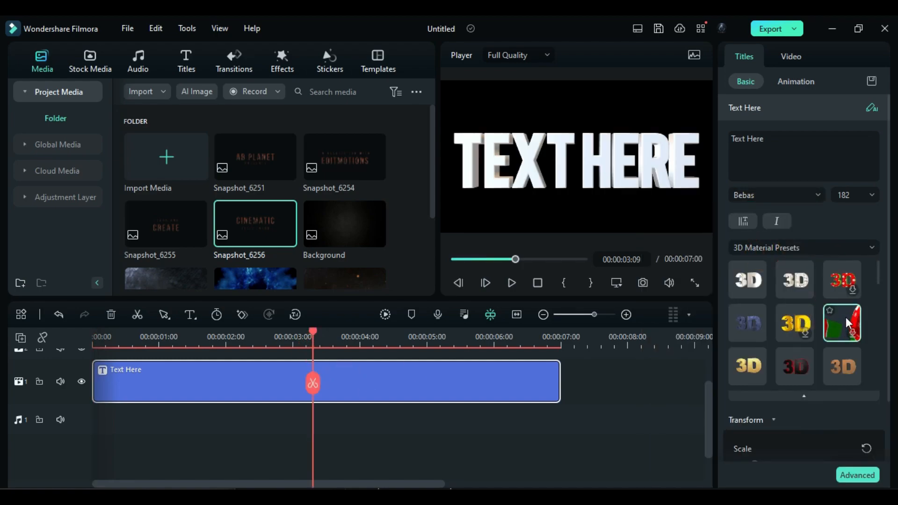
{"action": "scroll", "coordinate": [845, 317], "scroll_direction": "down", "scroll_amount": 2}
{"action": "left_click", "coordinate": [747, 308]}
{"action": "left_click_drag", "start_coordinate": [767, 139], "coordinate": [726, 131]}
{"action": "type", "text": "CINEMATIC"}
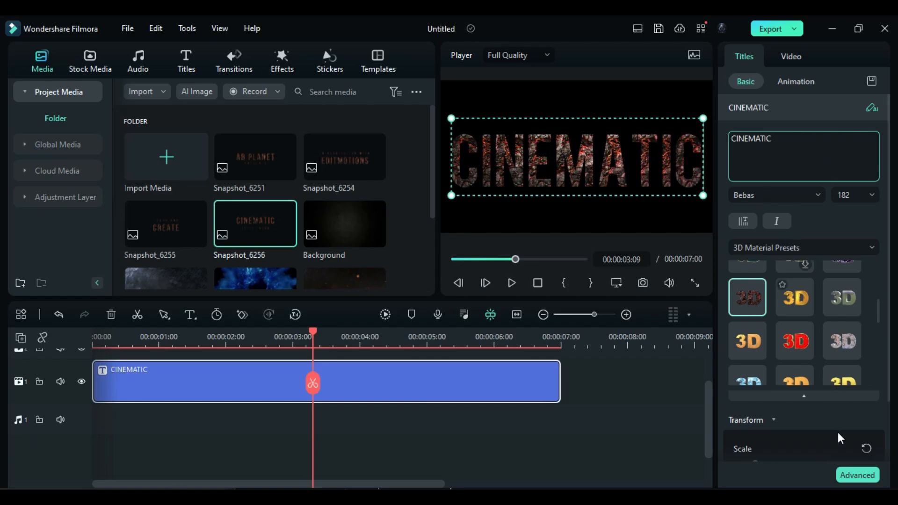
In the advanced text editor, set the title's font size to 90 and character spacing to 13, and apply the changes.
{"action": "left_click", "coordinate": [859, 474]}
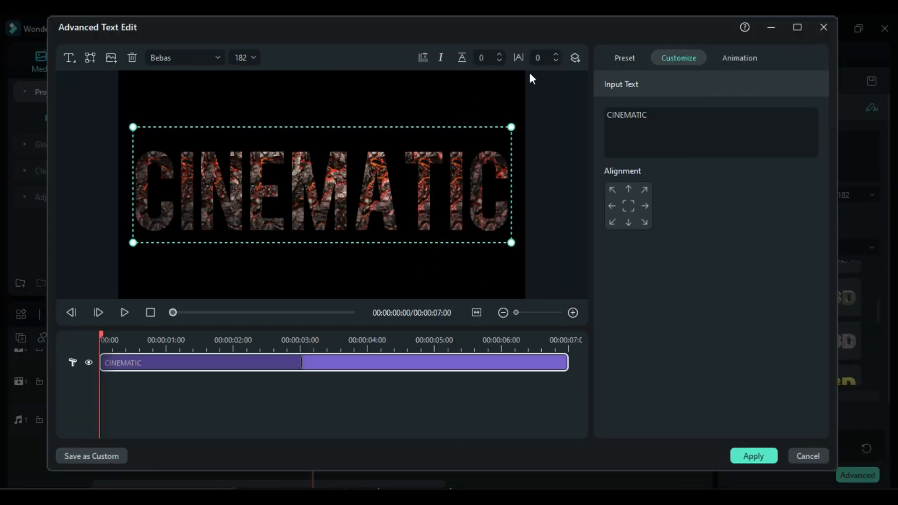
{"action": "left_click", "coordinate": [255, 58]}
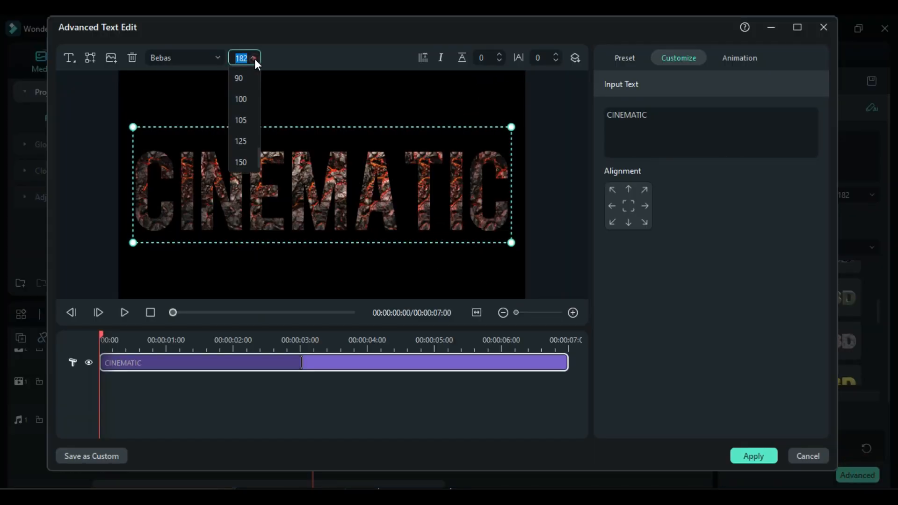
{"action": "left_click", "coordinate": [242, 83]}
{"action": "left_click_drag", "start_coordinate": [541, 58], "coordinate": [547, 58]}
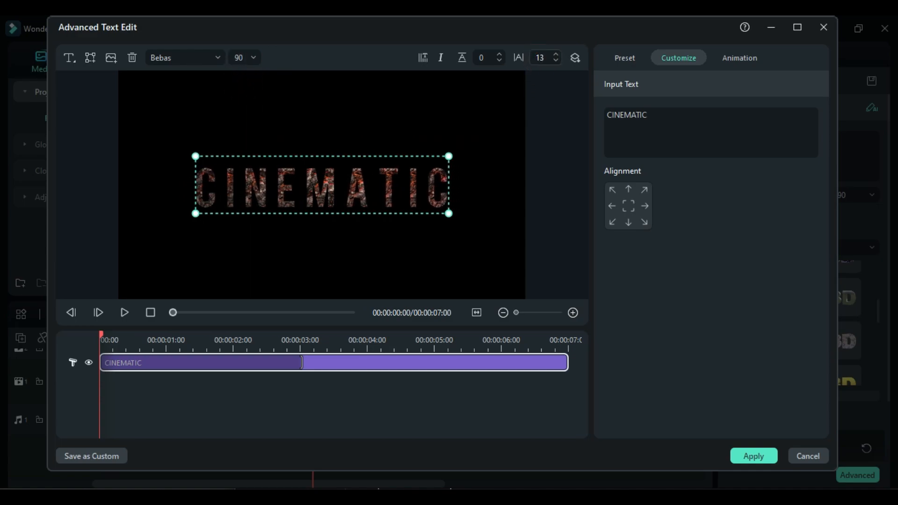
{"action": "left_click", "coordinate": [529, 396]}
{"action": "left_click", "coordinate": [748, 451]}
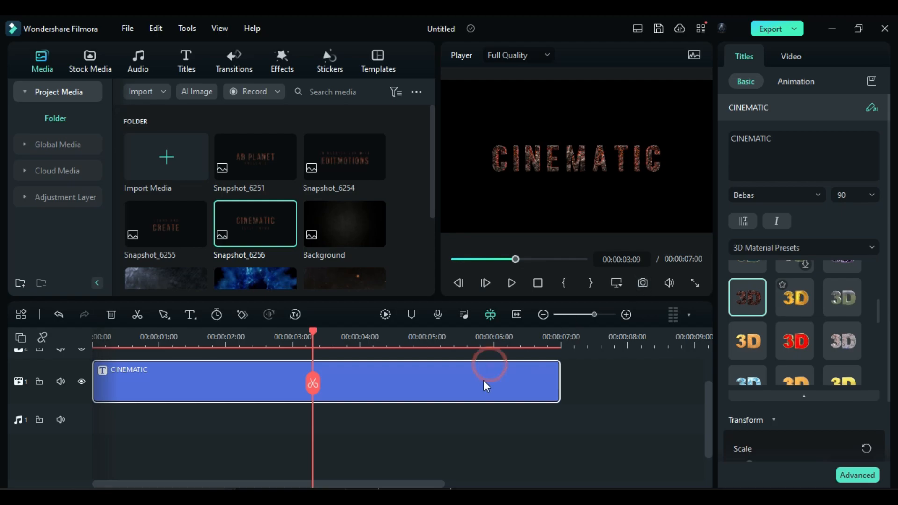
Delete the CINEMATIC title clip from the timeline.
{"action": "key", "text": "Delete"}
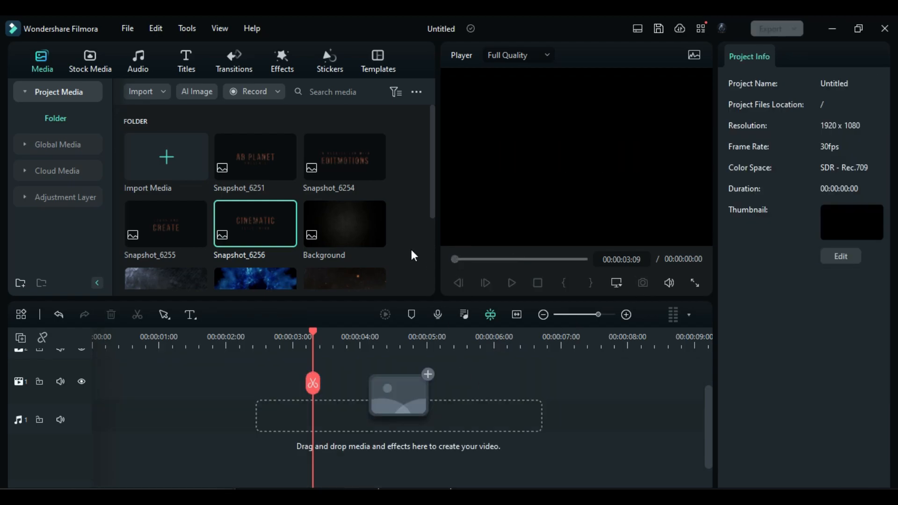
Place the Epic Sci fi Trailer music from the Cinematic audio category at the start of audio track 1.
{"action": "left_click", "coordinate": [139, 60]}
{"action": "left_click_drag", "start_coordinate": [199, 168], "coordinate": [102, 421]}
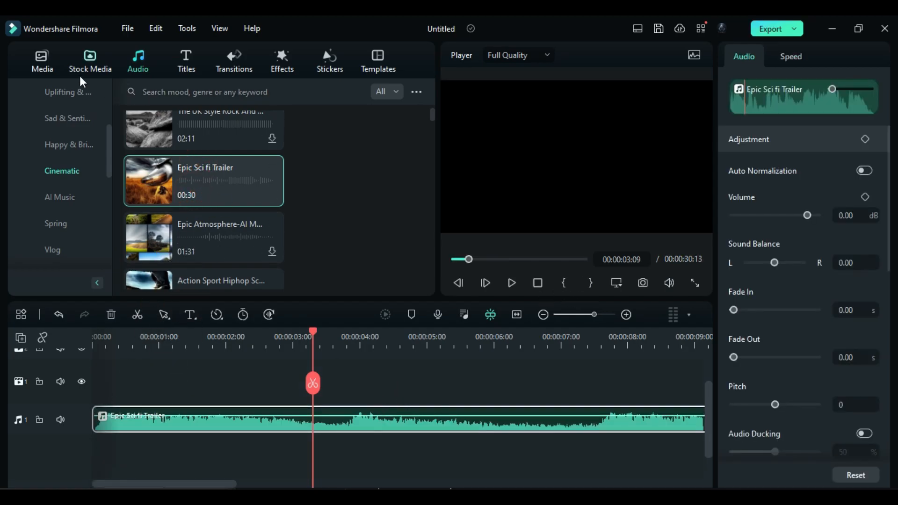
Place the Background image at the start of video track 1 and trim its end to 00:00:03:25.
{"action": "left_click", "coordinate": [40, 61]}
{"action": "left_click_drag", "start_coordinate": [340, 236], "coordinate": [101, 396]}
{"action": "left_click_drag", "start_coordinate": [312, 335], "coordinate": [349, 350]}
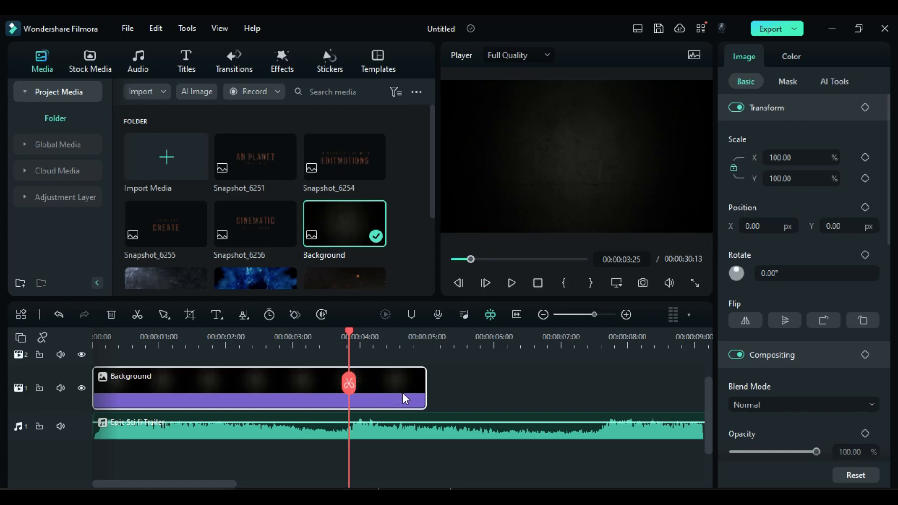
{"action": "left_click_drag", "start_coordinate": [425, 397], "coordinate": [346, 398]}
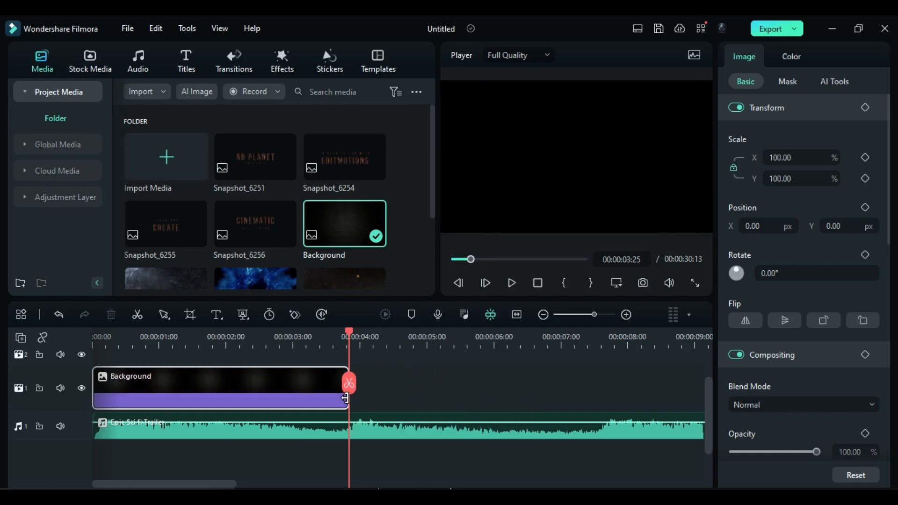
Set the Background clip's scale to 120% with a scale keyframe at 00:00:00:00.
{"action": "left_click", "coordinate": [203, 334]}
{"action": "key", "text": "Home"}
{"action": "left_click", "coordinate": [198, 392]}
{"action": "left_click", "coordinate": [809, 178]}
{"action": "double_click", "coordinate": [801, 178]}
{"action": "type", "text": "120"}
{"action": "key", "text": "Return"}
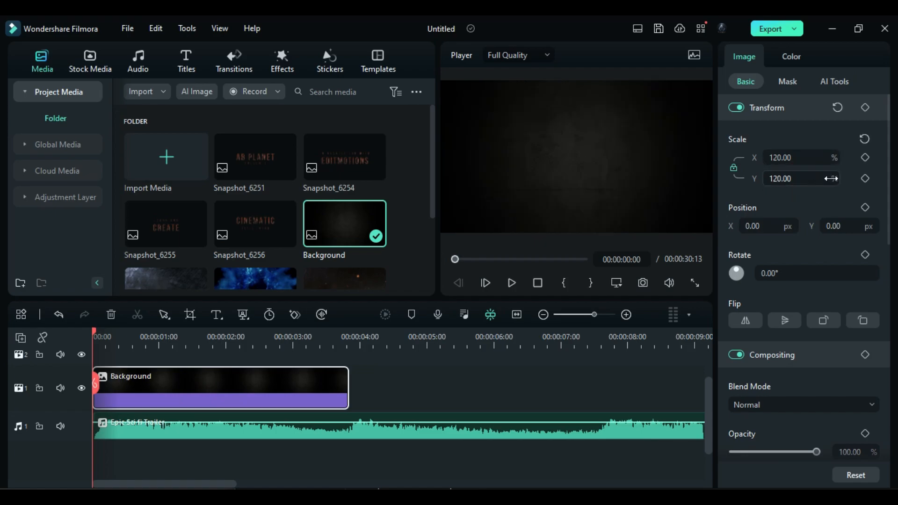
{"action": "left_click", "coordinate": [865, 157]}
Keyframe the Background clip's scale to 100% at 00:00:00:16.
{"action": "left_click", "coordinate": [98, 333]}
{"action": "left_click_drag", "start_coordinate": [100, 332], "coordinate": [127, 341]}
{"action": "left_click", "coordinate": [801, 183]}
{"action": "type", "text": "100"}
{"action": "key", "text": "Return"}
Place the BG2 clip on video track 2 and trim it to end with the Background clip.
{"action": "scroll", "coordinate": [328, 244], "scroll_direction": "down", "scroll_amount": 2}
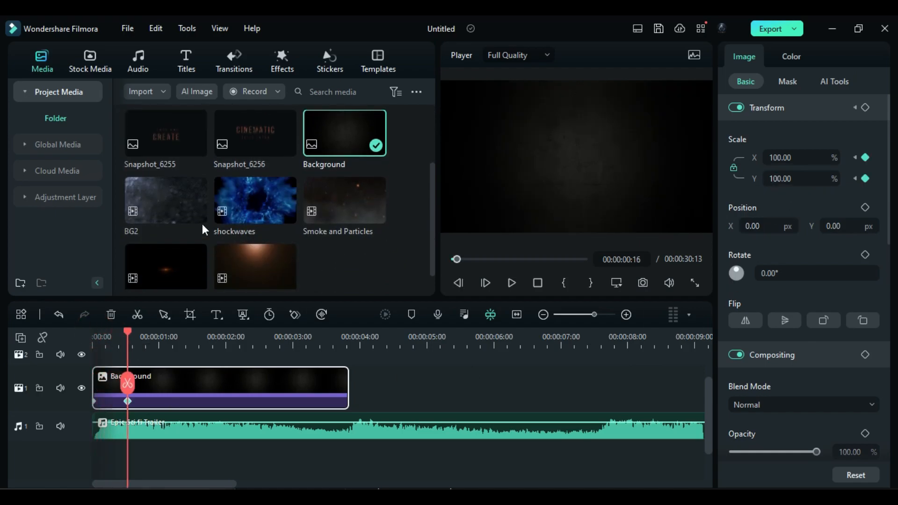
{"action": "left_click_drag", "start_coordinate": [167, 201], "coordinate": [313, 407]}
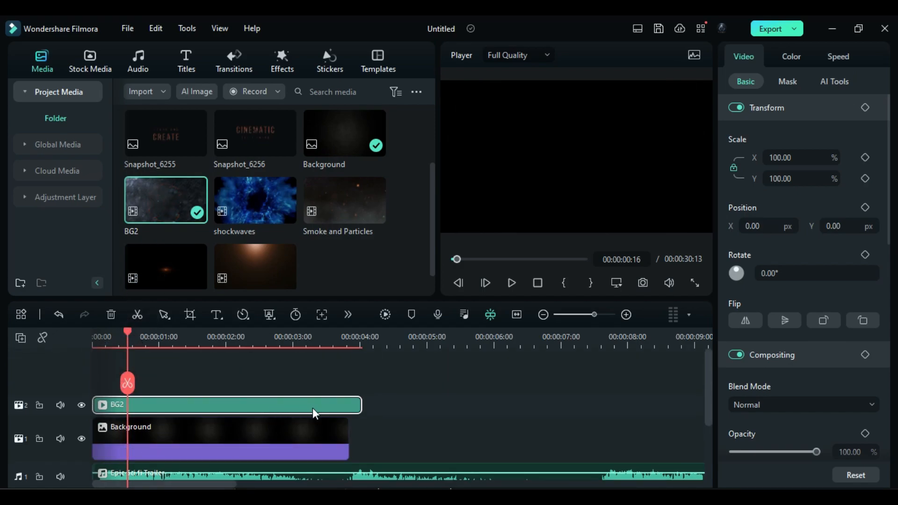
{"action": "scroll", "coordinate": [314, 407], "scroll_direction": "down", "scroll_amount": 1}
{"action": "left_click_drag", "start_coordinate": [361, 367], "coordinate": [349, 367]}
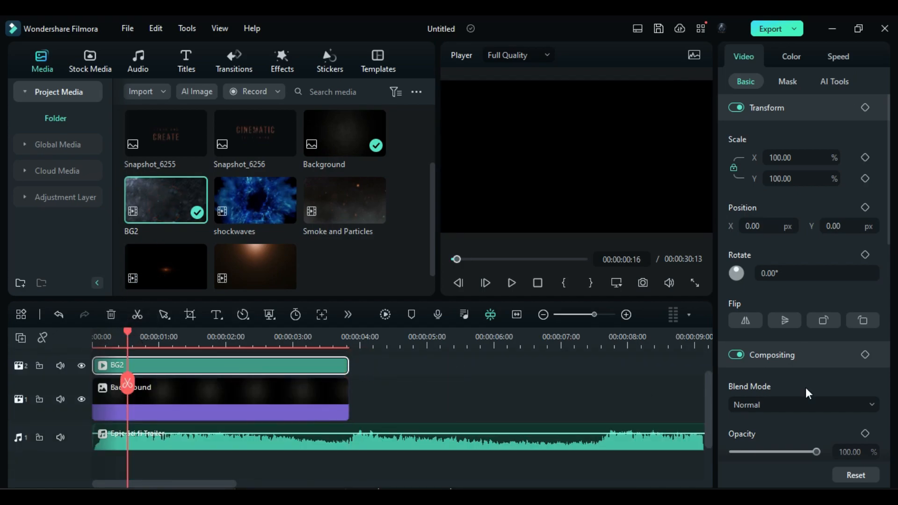
Set the BG2 clip's blend mode to Screen and its opacity to 25.40%.
{"action": "left_click", "coordinate": [748, 404]}
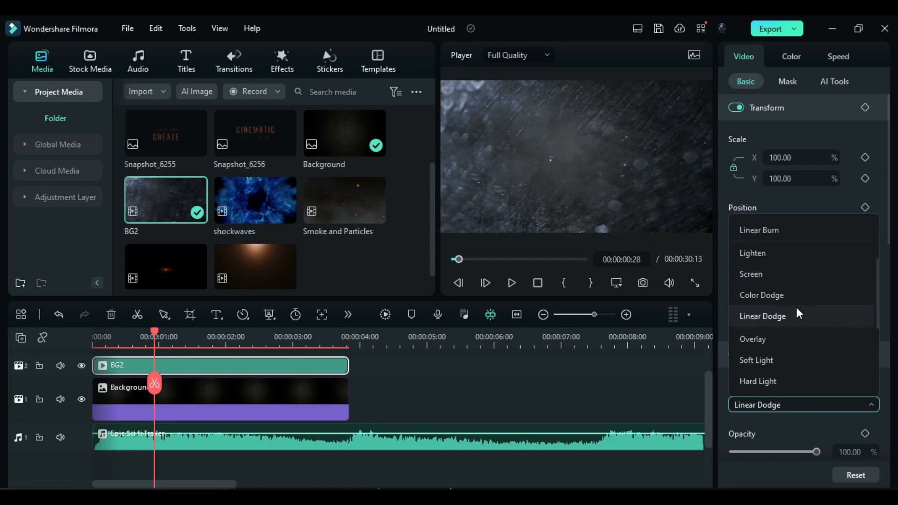
{"action": "left_click", "coordinate": [781, 275]}
{"action": "left_click_drag", "start_coordinate": [817, 452], "coordinate": [755, 450]}
Place the Smoke and Particles clip on the track above BG2 and set its blend mode to Lighten.
{"action": "scroll", "coordinate": [238, 425], "scroll_direction": "up", "scroll_amount": 2}
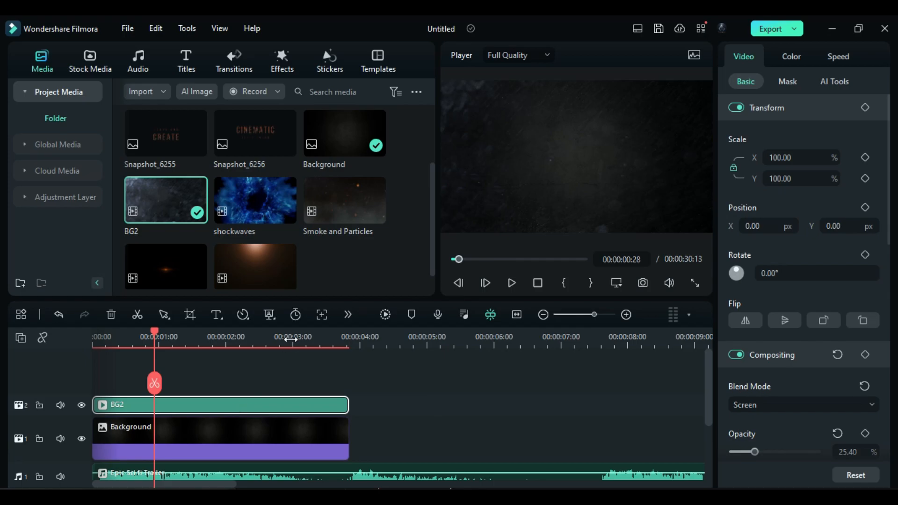
{"action": "left_click_drag", "start_coordinate": [349, 209], "coordinate": [112, 412]}
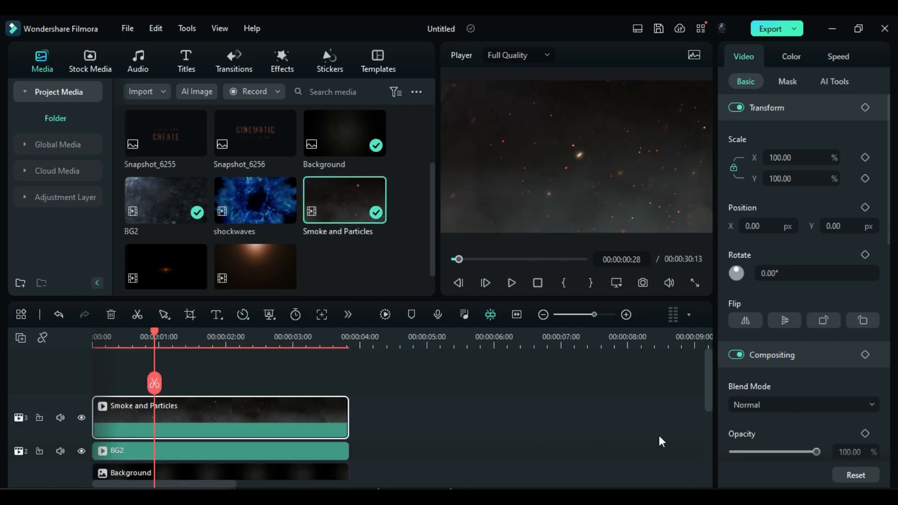
{"action": "left_click", "coordinate": [751, 407]}
{"action": "scroll", "coordinate": [772, 328], "scroll_direction": "down", "scroll_amount": 1}
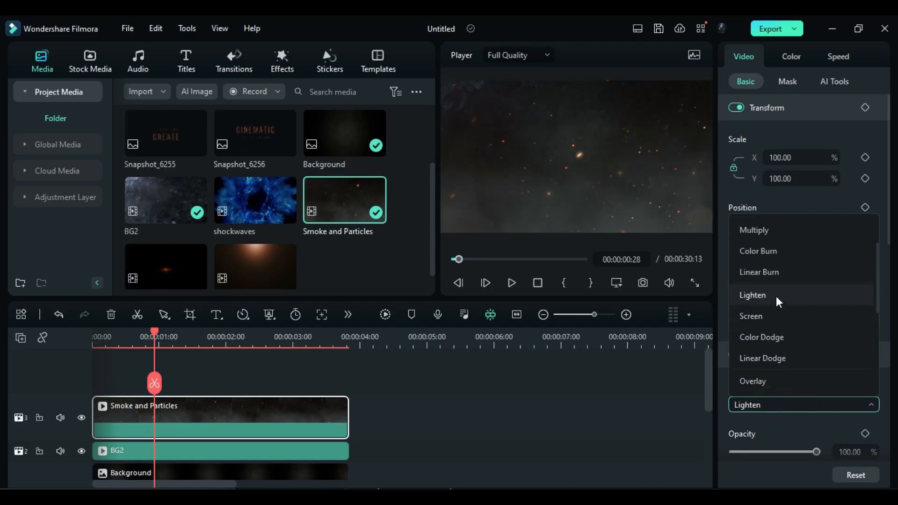
{"action": "left_click", "coordinate": [776, 296]}
Keyframe the Smoke and Particles clip's opacity from 0% at 00:00:00:00 to 57% at 00:00:00:15.
{"action": "left_click_drag", "start_coordinate": [154, 332], "coordinate": [93, 339]}
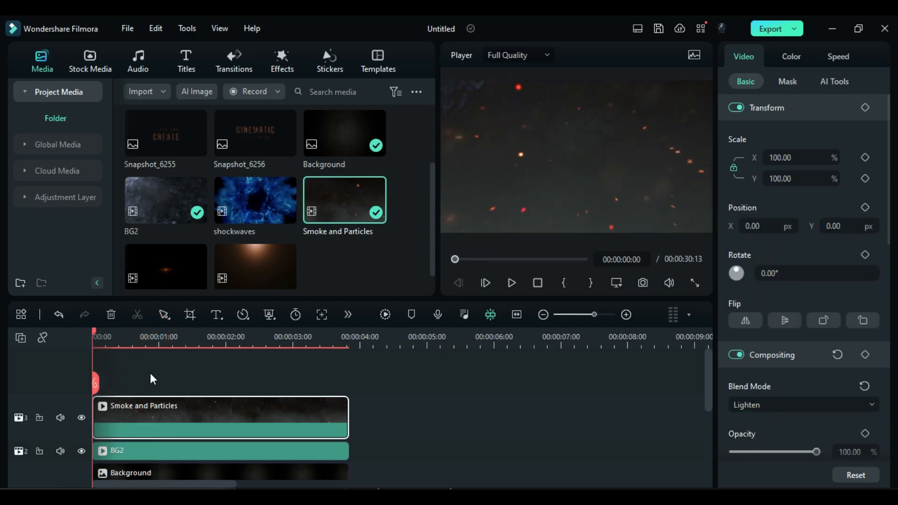
{"action": "left_click_drag", "start_coordinate": [816, 452], "coordinate": [733, 452]}
{"action": "left_click", "coordinate": [865, 434]}
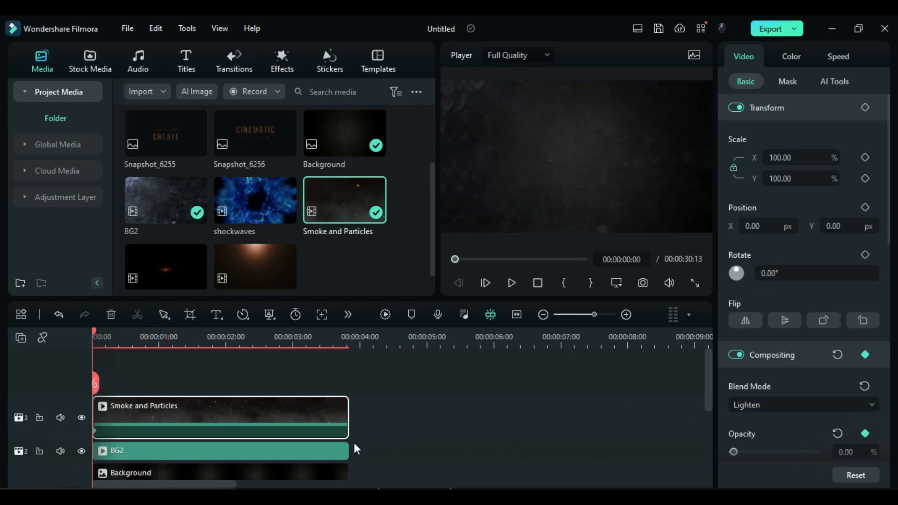
{"action": "left_click_drag", "start_coordinate": [94, 338], "coordinate": [124, 350]}
{"action": "left_click", "coordinate": [863, 452]}
{"action": "type", "text": "57"}
{"action": "key", "text": "Return"}
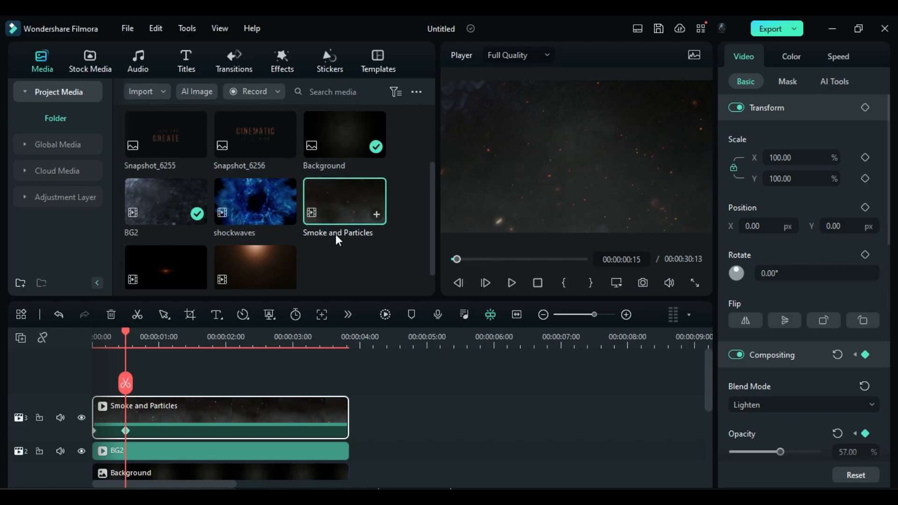
Place Snapshot_6251 on the track above Smoke and Particles and trim it to the same end point.
{"action": "scroll", "coordinate": [335, 234], "scroll_direction": "up", "scroll_amount": 2}
{"action": "left_click", "coordinate": [248, 160]}
{"action": "left_click_drag", "start_coordinate": [248, 161], "coordinate": [93, 376]}
{"action": "left_click_drag", "start_coordinate": [427, 420], "coordinate": [348, 423]}
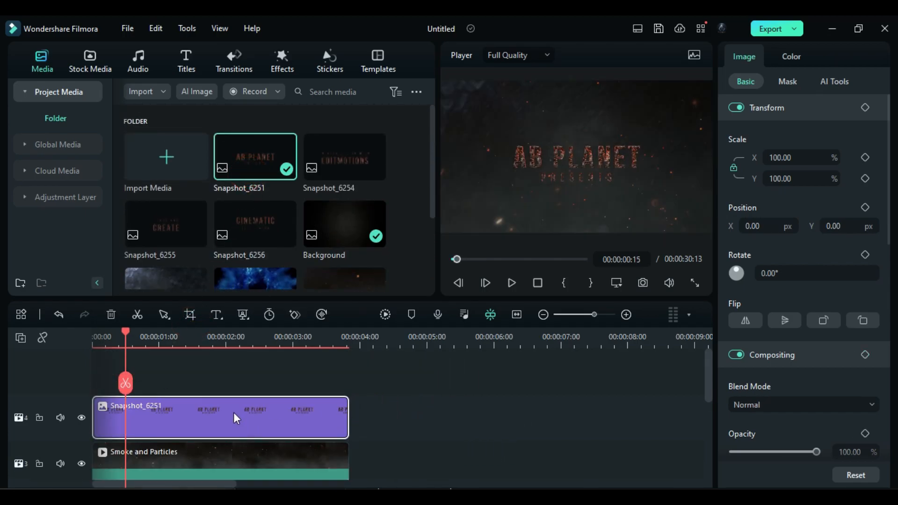
Set the Snapshot_6251 clip's scale to 120% with a scale keyframe at 00:00:00:00.
{"action": "left_click_drag", "start_coordinate": [125, 333], "coordinate": [88, 335]}
{"action": "left_click", "coordinate": [793, 180]}
{"action": "left_click_drag", "start_coordinate": [792, 179], "coordinate": [754, 177]}
{"action": "type", "text": "120"}
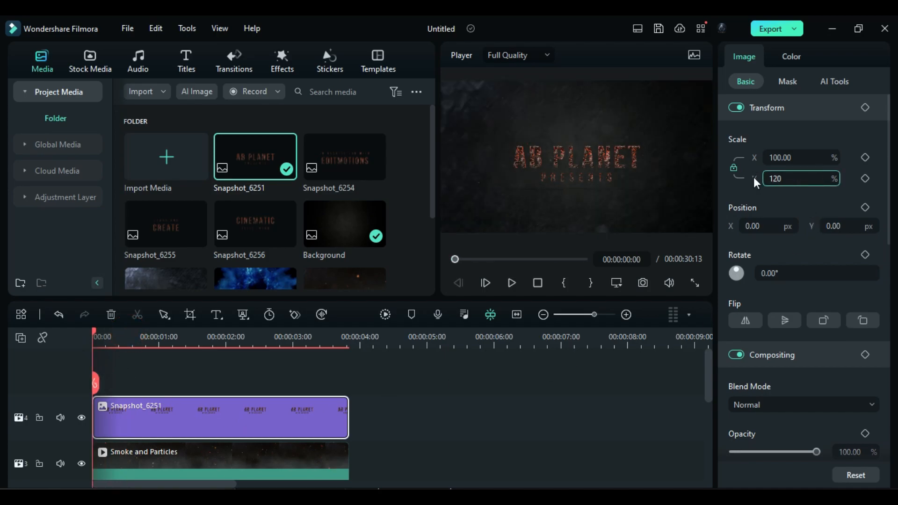
{"action": "key", "text": "Return"}
{"action": "left_click", "coordinate": [866, 157]}
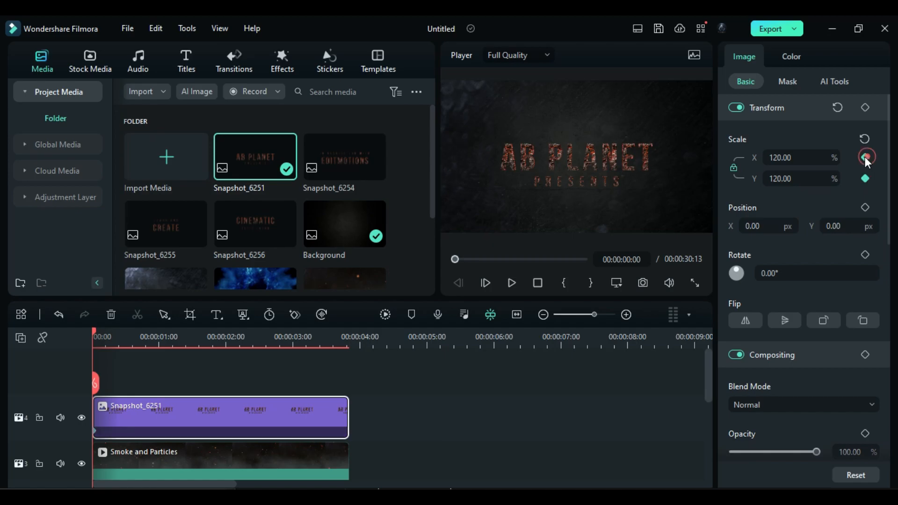
Keyframe the Snapshot_6251 clip's scale to 112% at 00:00:00:20.
{"action": "left_click_drag", "start_coordinate": [111, 340], "coordinate": [136, 346]}
{"action": "left_click", "coordinate": [791, 183]}
{"action": "double_click", "coordinate": [792, 181]}
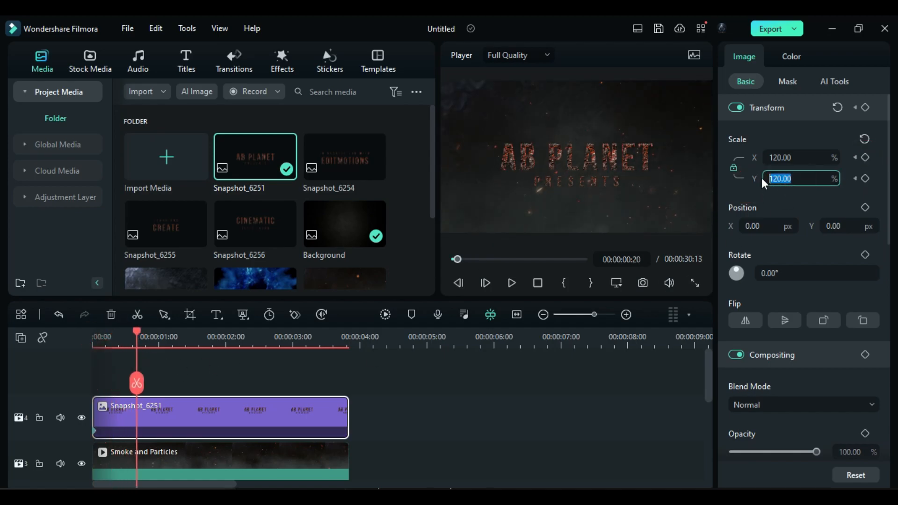
{"action": "type", "text": "112"}
{"action": "key", "text": "Return"}
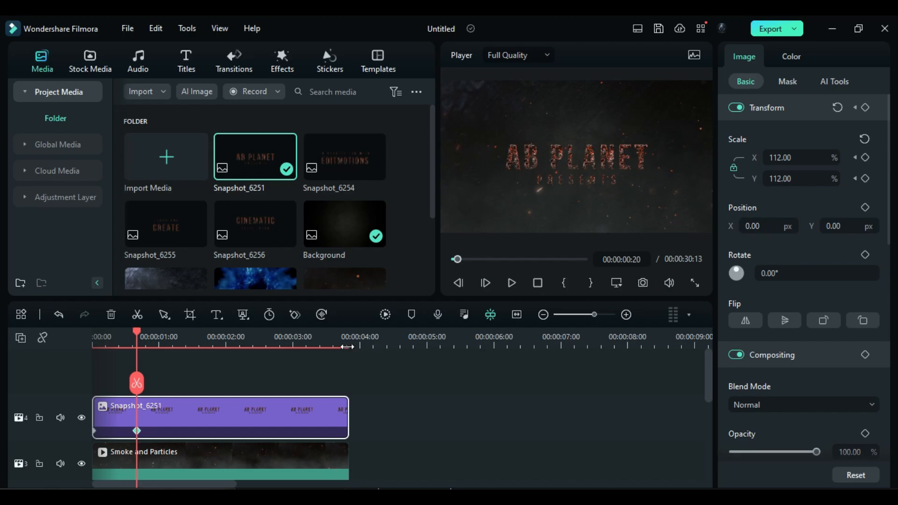
Keyframe the Snapshot_6251 clip's scale to 102% at 00:00:03:24, near the clip's end.
{"action": "left_click", "coordinate": [346, 346]}
{"action": "left_click", "coordinate": [797, 178]}
{"action": "double_click", "coordinate": [791, 178]}
{"action": "type", "text": "102"}
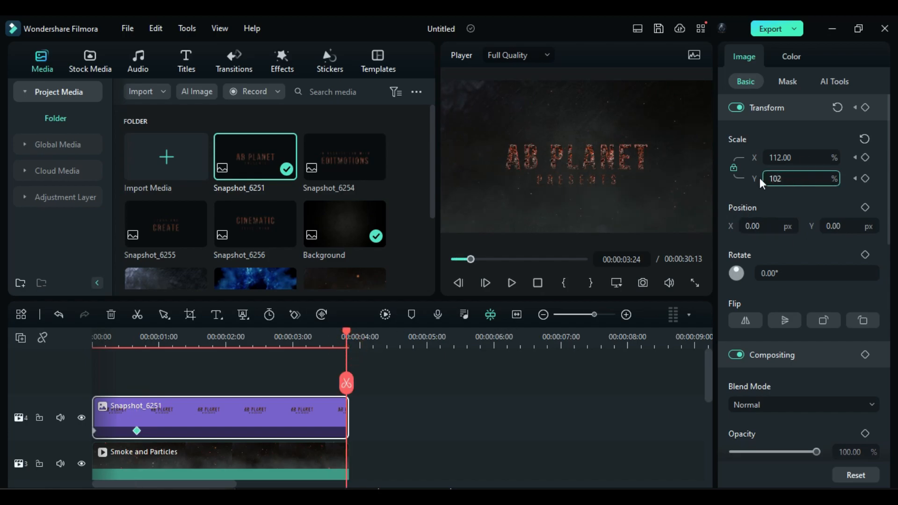
{"action": "key", "text": "Return"}
Add a circle mask to Snapshot_6251 and, at 00:00:00:00, set its scale to 1%, width to 30% and height to 26%.
{"action": "left_click", "coordinate": [785, 83]}
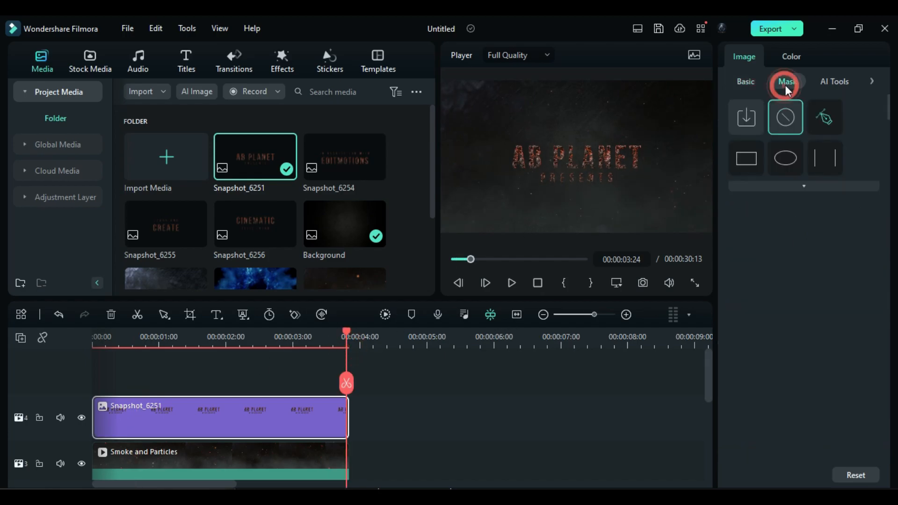
{"action": "left_click", "coordinate": [789, 149]}
{"action": "left_click_drag", "start_coordinate": [335, 333], "coordinate": [91, 381]}
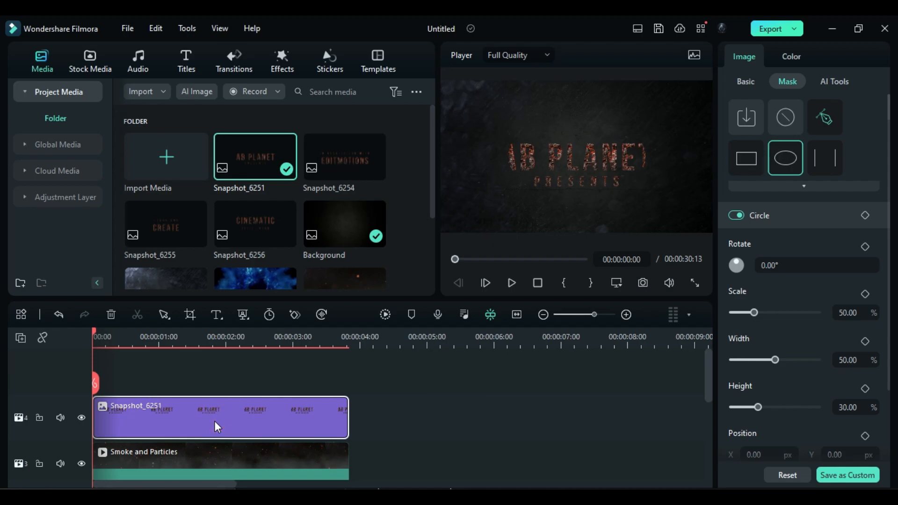
{"action": "left_click_drag", "start_coordinate": [754, 312], "coordinate": [730, 313]}
{"action": "left_click", "coordinate": [862, 364]}
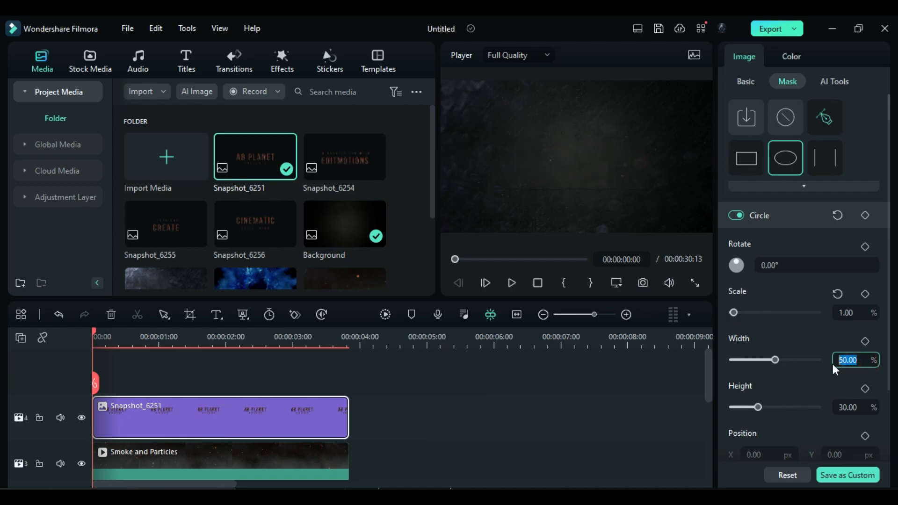
{"action": "type", "text": "30"}
{"action": "key", "text": "Return"}
{"action": "left_click", "coordinate": [834, 401]}
{"action": "type", "text": "26"}
{"action": "key", "text": "Return"}
Set the circle mask's blur strength to 45%.
{"action": "scroll", "coordinate": [823, 397], "scroll_direction": "down", "scroll_amount": 3}
{"action": "left_click", "coordinate": [833, 414]}
{"action": "type", "text": "45"}
{"action": "key", "text": "Return"}
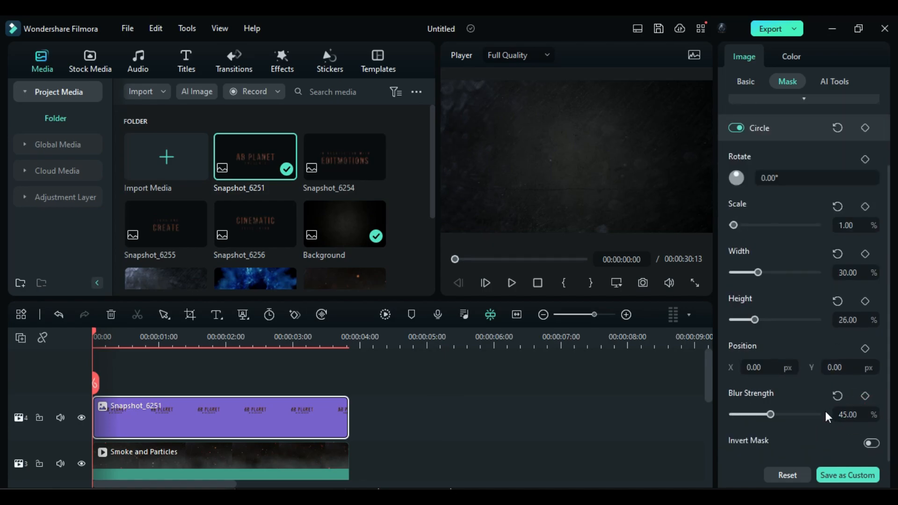
Keyframe the circle mask's scale at the start of Snapshot_6251 and set it to 37% at 00:00:00:12.
{"action": "left_click", "coordinate": [865, 206]}
{"action": "left_click_drag", "start_coordinate": [100, 331], "coordinate": [119, 345]}
{"action": "left_click_drag", "start_coordinate": [733, 225], "coordinate": [742, 225]}
{"action": "left_click_drag", "start_coordinate": [855, 226], "coordinate": [835, 226]}
{"action": "type", "text": "37"}
{"action": "key", "text": "Return"}
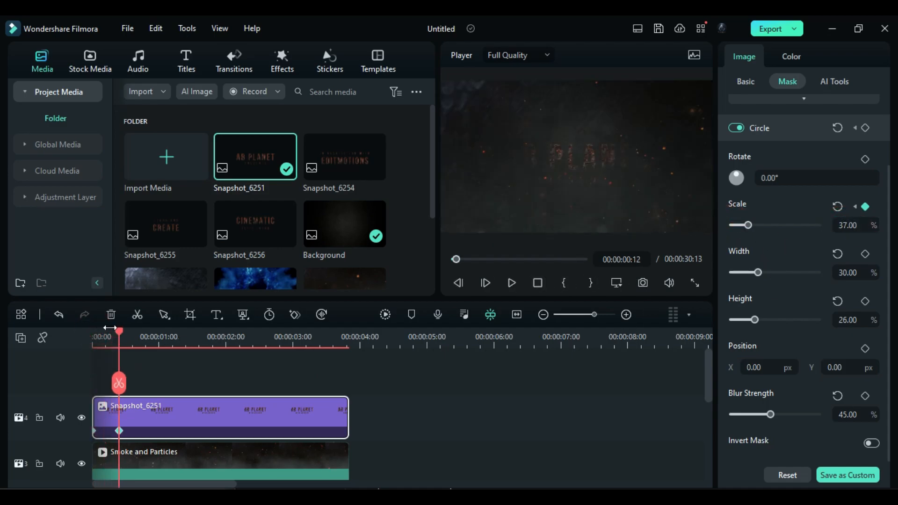
Keyframe the circle mask's scale to 91% at 00:00:02:00.
{"action": "left_click_drag", "start_coordinate": [121, 330], "coordinate": [226, 370]}
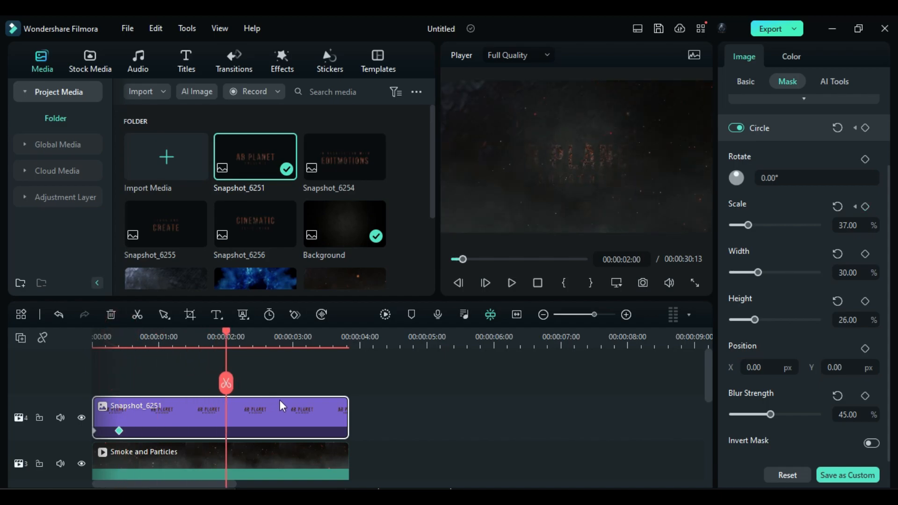
{"action": "left_click_drag", "start_coordinate": [861, 226], "coordinate": [830, 224]}
{"action": "type", "text": "91"}
{"action": "key", "text": "Return"}
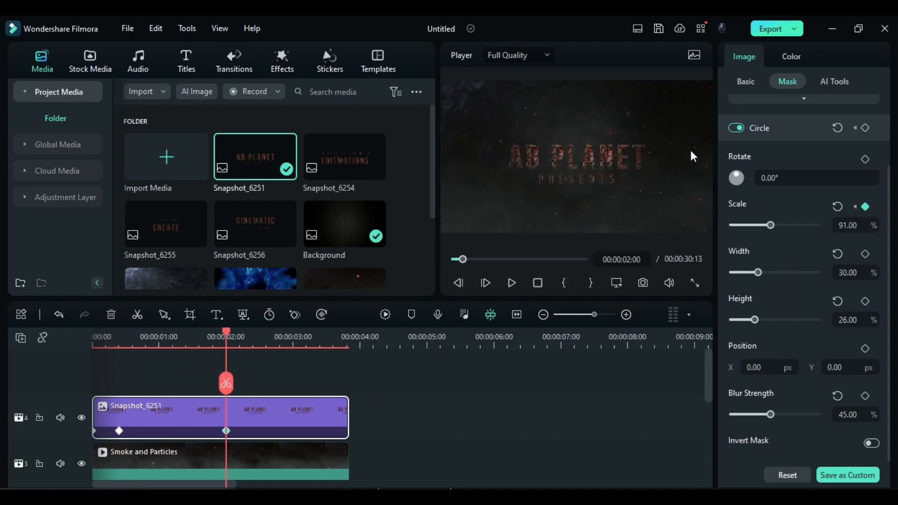
Apply the Dream Glow effect to Snapshot_6251 with an orange color and a glow of 52.
{"action": "left_click", "coordinate": [297, 54]}
{"action": "left_click_drag", "start_coordinate": [327, 262], "coordinate": [248, 416]}
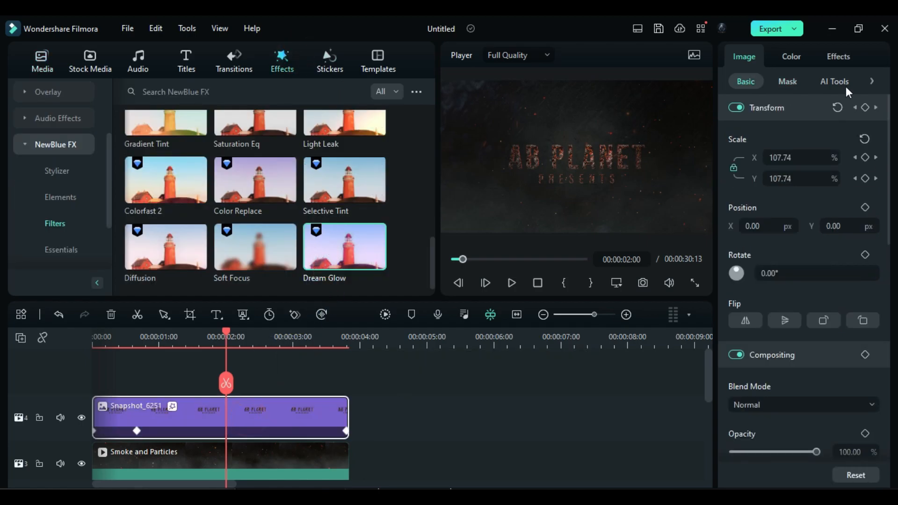
{"action": "left_click", "coordinate": [752, 234]}
{"action": "left_click", "coordinate": [771, 276]}
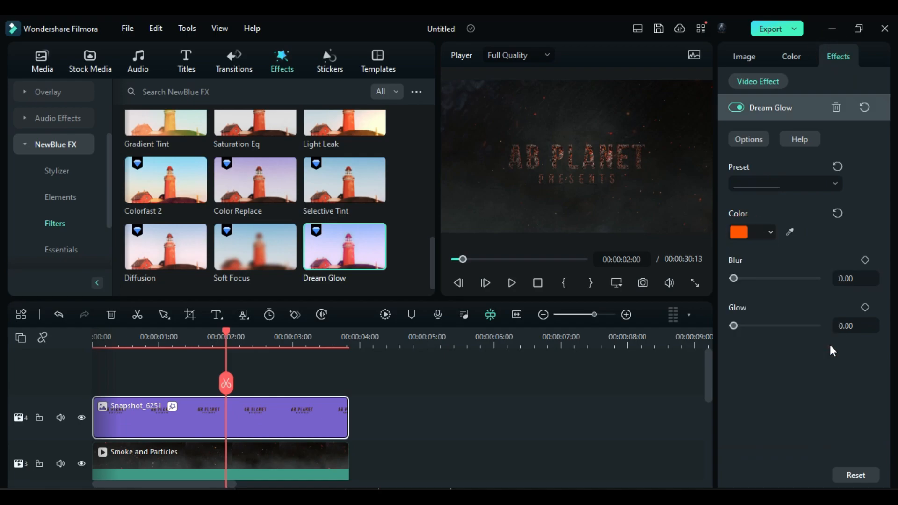
{"action": "left_click_drag", "start_coordinate": [838, 326], "coordinate": [870, 337]}
{"action": "type", "text": "52"}
{"action": "key", "text": "Return"}
Apply a second Dream Glow to Snapshot_6251 with an orange color and a glow of 20.
{"action": "left_click_drag", "start_coordinate": [352, 273], "coordinate": [311, 401]}
{"action": "left_click", "coordinate": [855, 324]}
{"action": "left_click", "coordinate": [747, 235]}
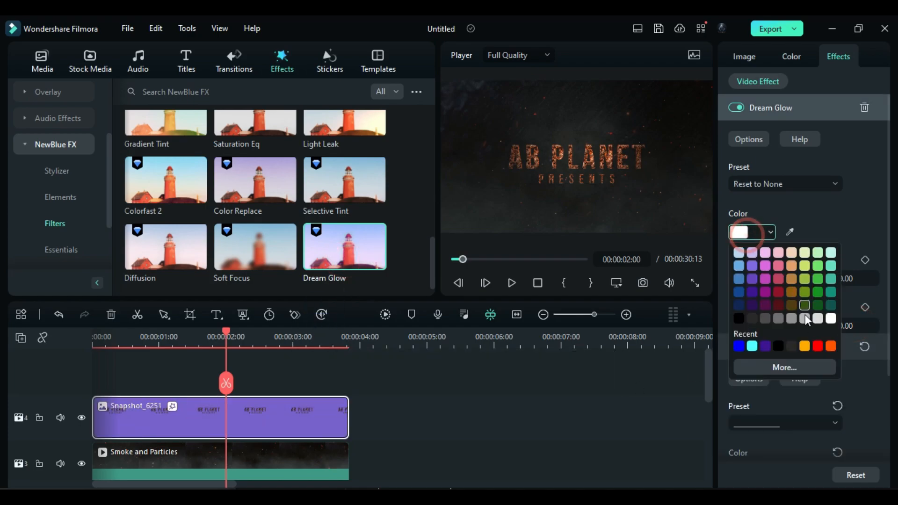
{"action": "left_click", "coordinate": [827, 345]}
{"action": "left_click", "coordinate": [847, 325]}
{"action": "key", "text": "ctrl+a"}
{"action": "type", "text": "20"}
{"action": "key", "text": "Return"}
Apply a third Dream Glow to Snapshot_6251 with a black color, glow about 99 and blur about 82.
{"action": "left_click_drag", "start_coordinate": [328, 255], "coordinate": [285, 412]}
{"action": "left_click", "coordinate": [738, 232]}
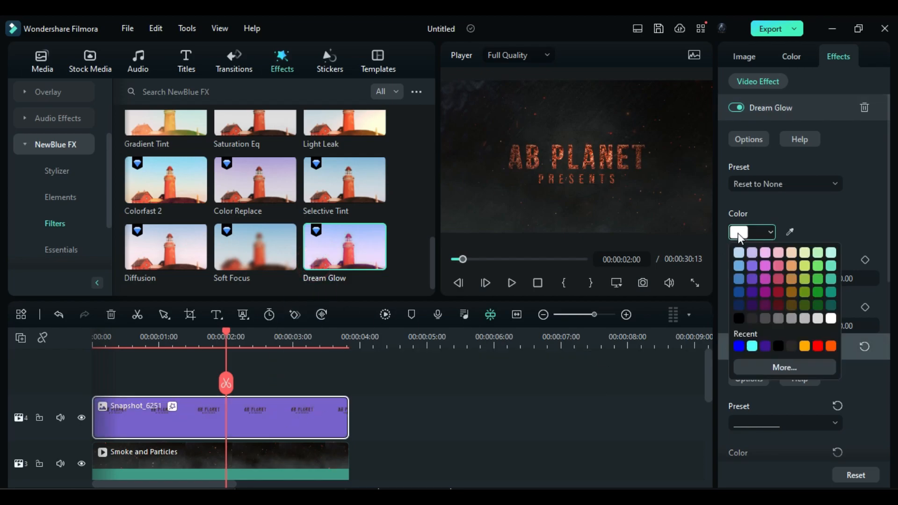
{"action": "left_click", "coordinate": [738, 319]}
{"action": "left_click_drag", "start_coordinate": [734, 326], "coordinate": [817, 327]}
{"action": "left_click_drag", "start_coordinate": [734, 278], "coordinate": [802, 288]}
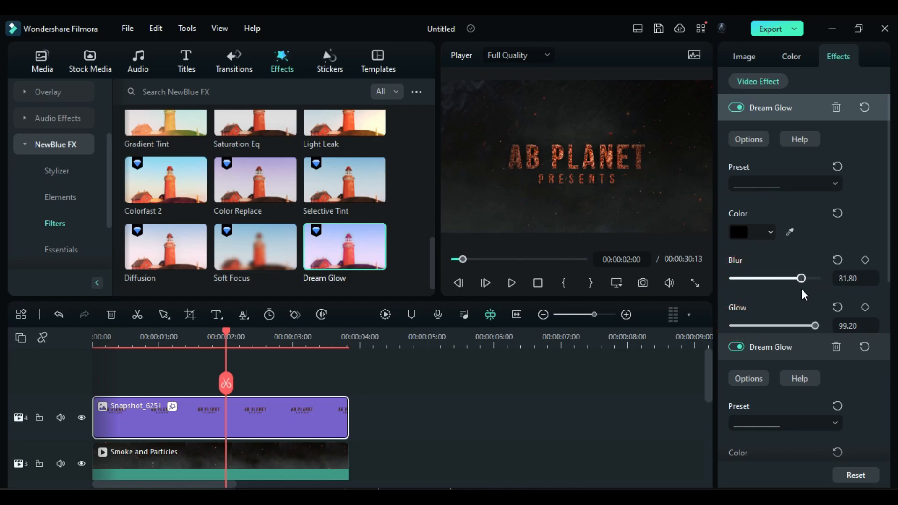
Place the Text Flare clip at the start of a new track above Snapshot_6251 and trim it to the same length.
{"action": "left_click", "coordinate": [41, 61]}
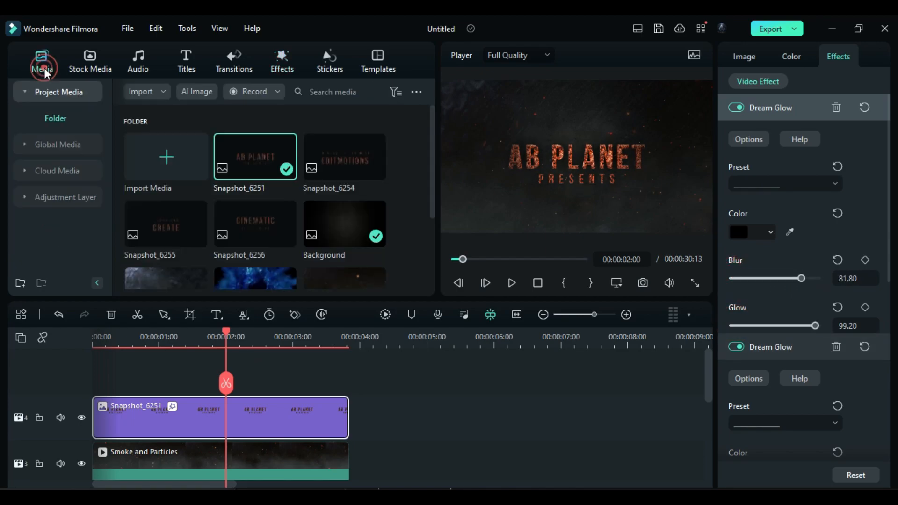
{"action": "scroll", "coordinate": [419, 226], "scroll_direction": "down", "scroll_amount": 5}
{"action": "left_click_drag", "start_coordinate": [162, 261], "coordinate": [98, 374]}
{"action": "left_click_drag", "start_coordinate": [419, 405], "coordinate": [349, 405]}
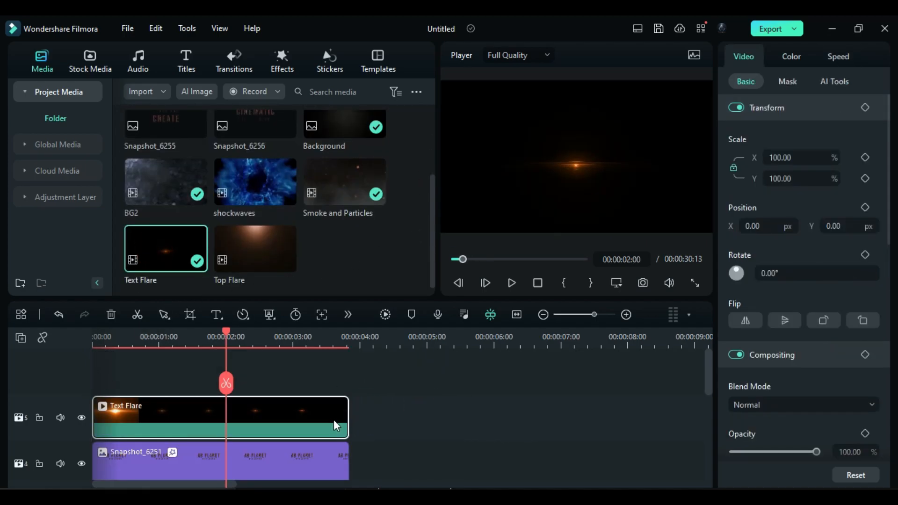
Set the Text Flare clip's blend mode to Screen and its scale to 239%.
{"action": "left_click", "coordinate": [824, 402]}
{"action": "scroll", "coordinate": [804, 327], "scroll_direction": "down", "scroll_amount": 2}
{"action": "left_click", "coordinate": [775, 252]}
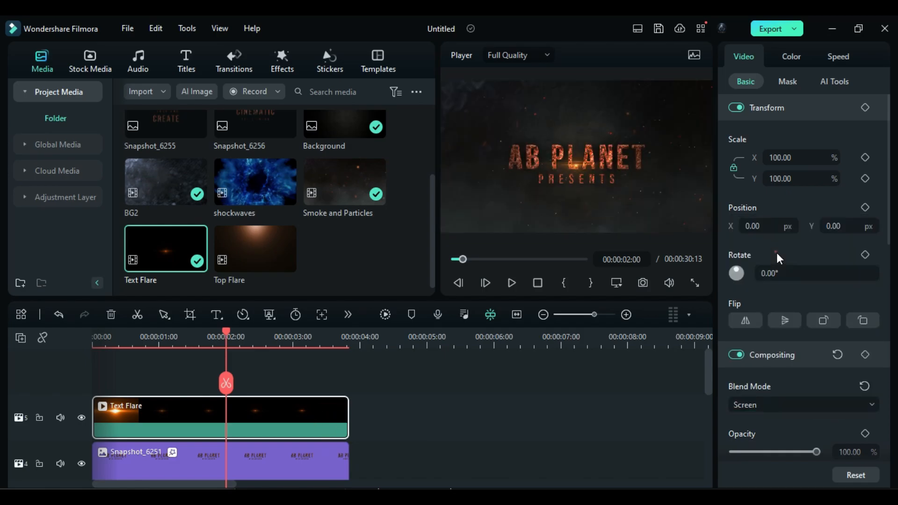
{"action": "double_click", "coordinate": [781, 179]}
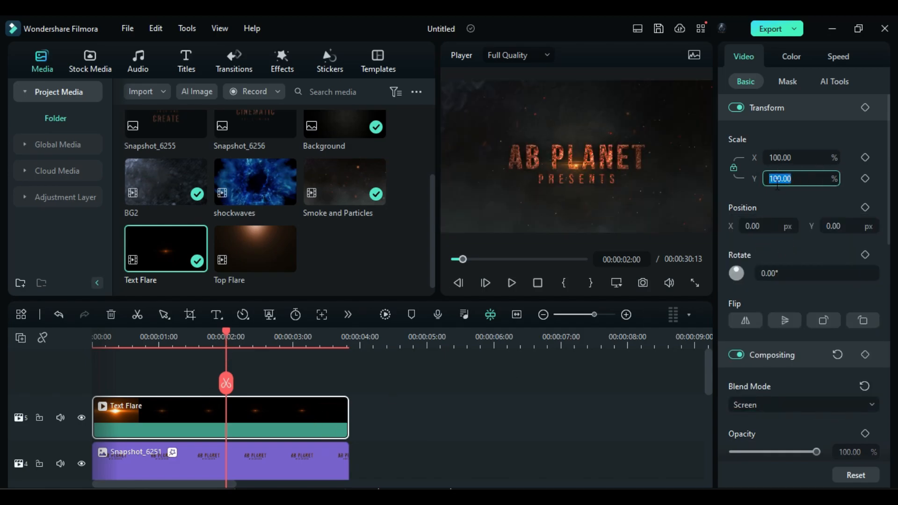
{"action": "type", "text": "239"}
{"action": "key", "text": "Return"}
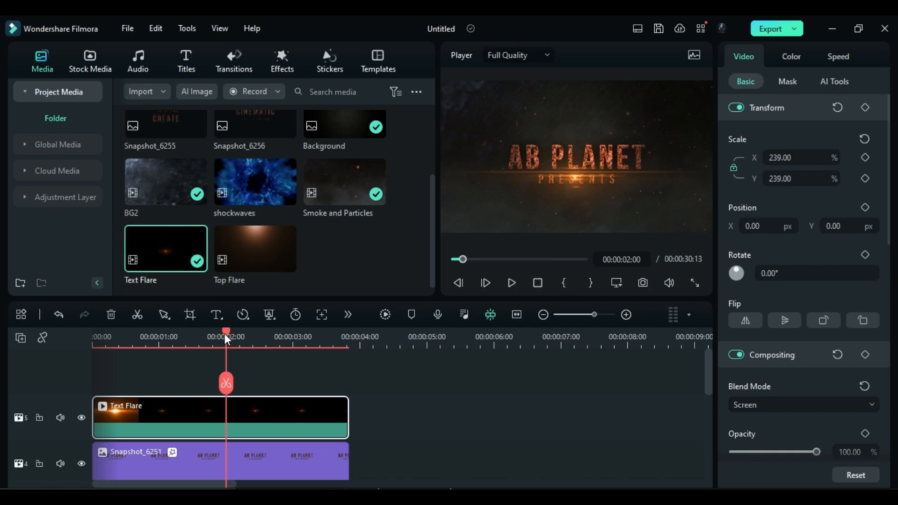
Keyframe Text Flare's scale from 239% at the start to 165% at 00:00:00:07 and lower its vertical position slightly.
{"action": "left_click_drag", "start_coordinate": [225, 333], "coordinate": [80, 349]}
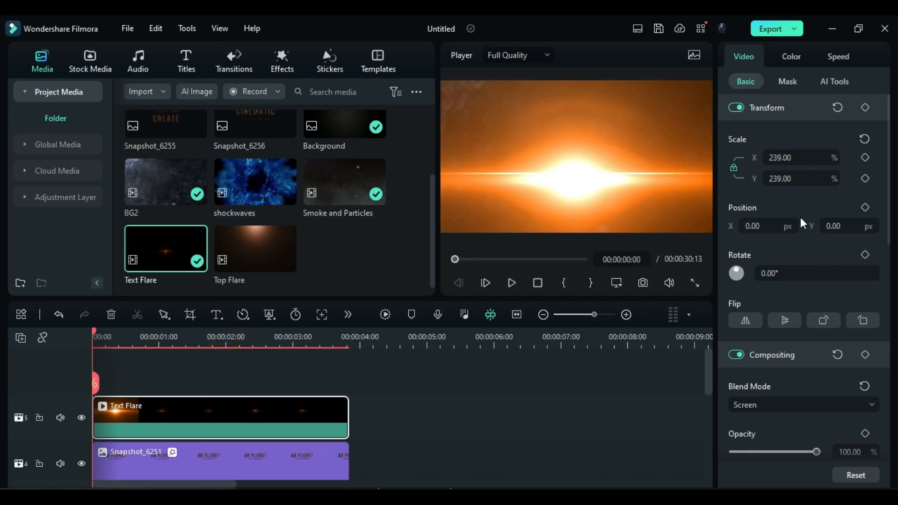
{"action": "left_click", "coordinate": [865, 158]}
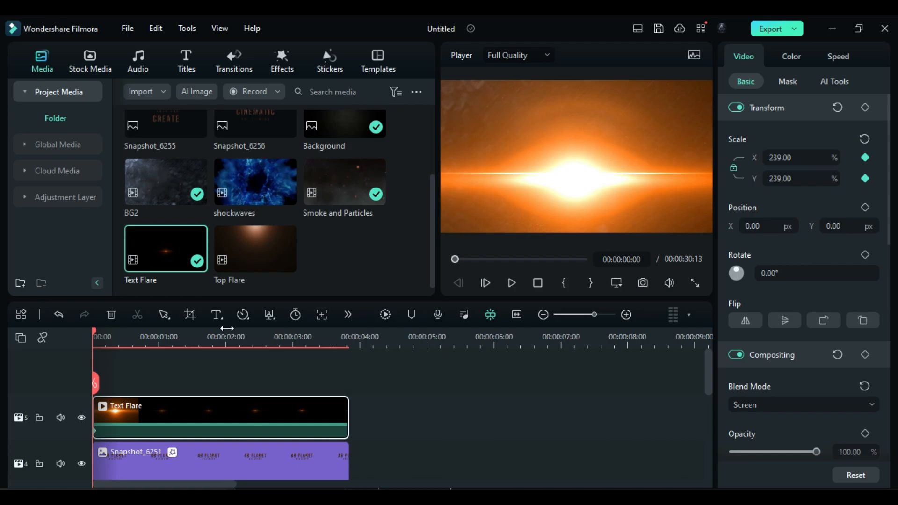
{"action": "left_click", "coordinate": [104, 336]}
{"action": "left_click", "coordinate": [108, 341]}
{"action": "left_click", "coordinate": [765, 178]}
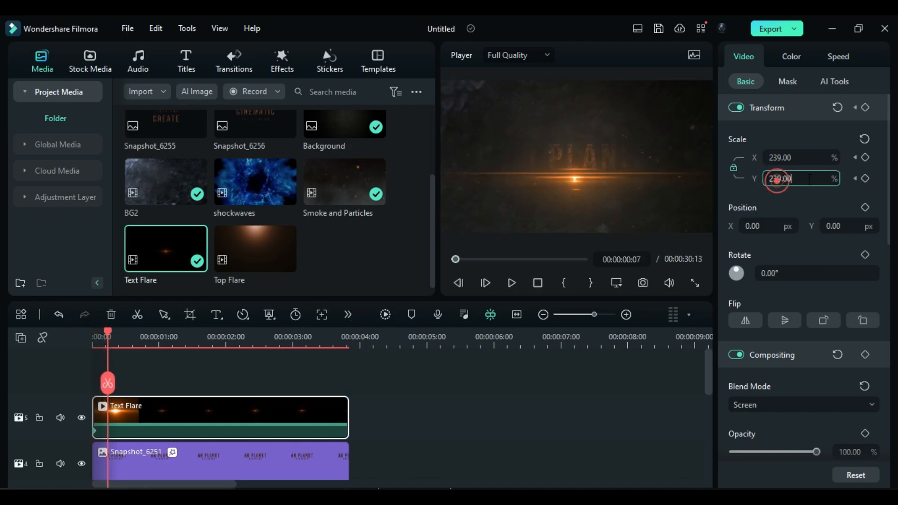
{"action": "type", "text": "165"}
{"action": "key", "text": "Return"}
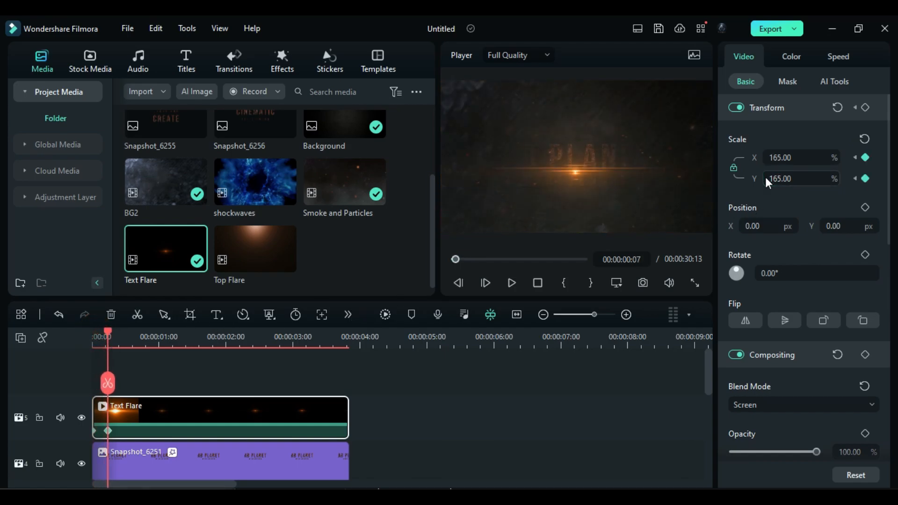
{"action": "left_click_drag", "start_coordinate": [845, 231], "coordinate": [840, 229]}
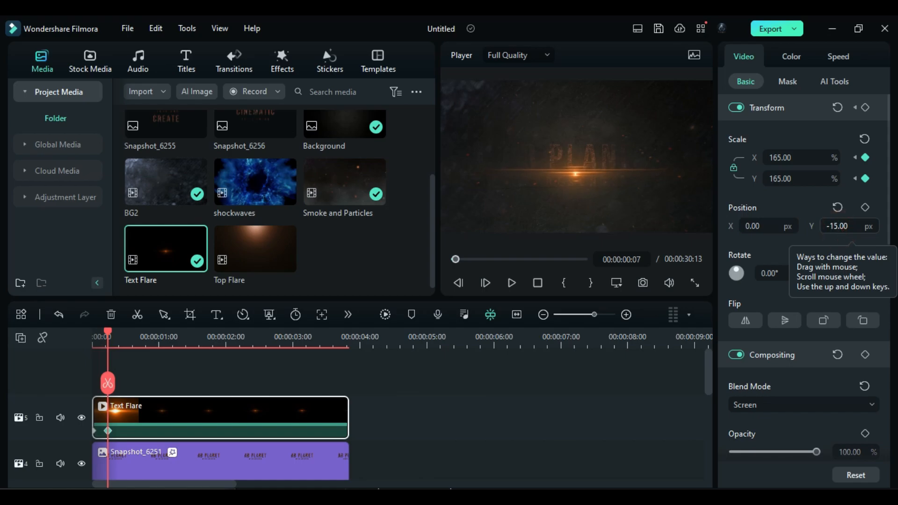
Place the Top Flare clip at the start of a track above Text Flare and trim it to the same length.
{"action": "left_click_drag", "start_coordinate": [345, 334], "coordinate": [80, 358]}
{"action": "left_click_drag", "start_coordinate": [247, 248], "coordinate": [101, 373]}
{"action": "left_click_drag", "start_coordinate": [576, 419], "coordinate": [345, 446]}
{"action": "left_click", "coordinate": [297, 415]}
Set the Top Flare clip's scale to 159% and its blend mode to Screen.
{"action": "left_click_drag", "start_coordinate": [804, 179], "coordinate": [736, 173]}
{"action": "type", "text": "159"}
{"action": "left_click", "coordinate": [267, 402]}
{"action": "left_click", "coordinate": [772, 405]}
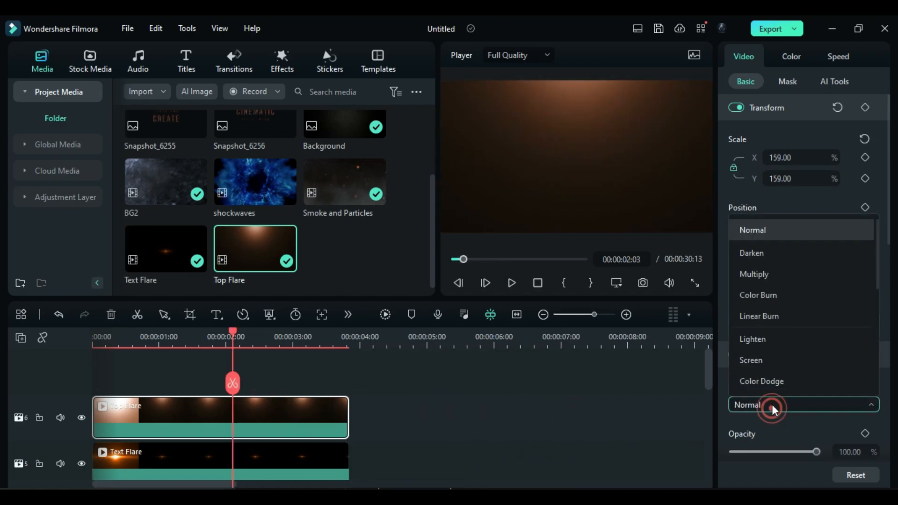
{"action": "scroll", "coordinate": [762, 262], "scroll_direction": "down", "scroll_amount": 3}
{"action": "scroll", "coordinate": [763, 264], "scroll_direction": "up", "scroll_amount": 2}
{"action": "left_click", "coordinate": [768, 284]}
Warm up the Top Flare clip with color curves, raising the red curve and lowering the blue curve.
{"action": "left_click", "coordinate": [105, 348]}
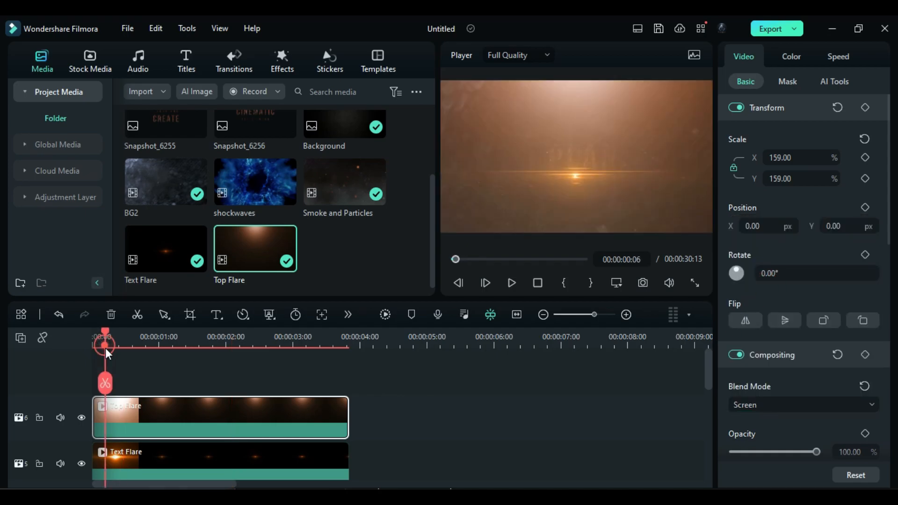
{"action": "left_click", "coordinate": [136, 420]}
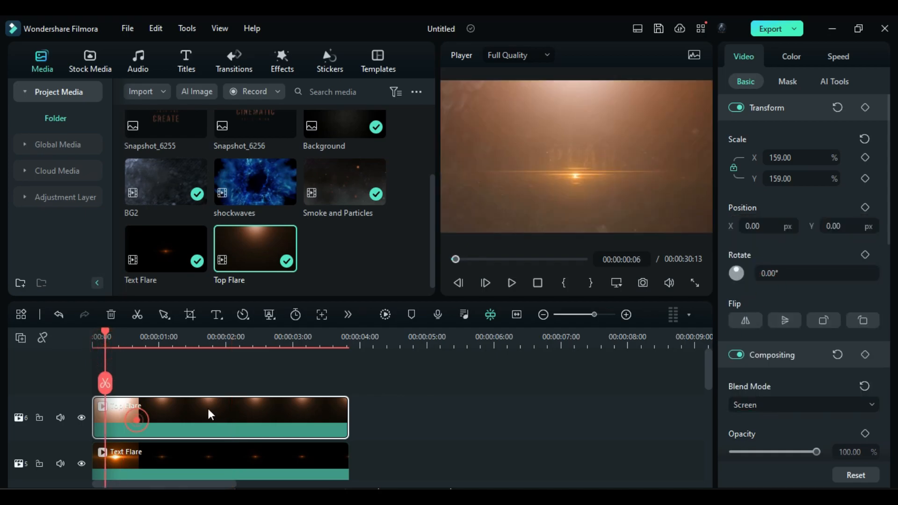
{"action": "left_click", "coordinate": [798, 59]}
{"action": "left_click", "coordinate": [830, 81]}
{"action": "mouse_move", "coordinate": [841, 217]}
{"action": "left_mouse_down"}
{"action": "mouse_move", "coordinate": [820, 208]}
{"action": "mouse_move", "coordinate": [829, 212]}
{"action": "left_mouse_up"}
{"action": "left_click", "coordinate": [780, 142]}
{"action": "left_click", "coordinate": [800, 139]}
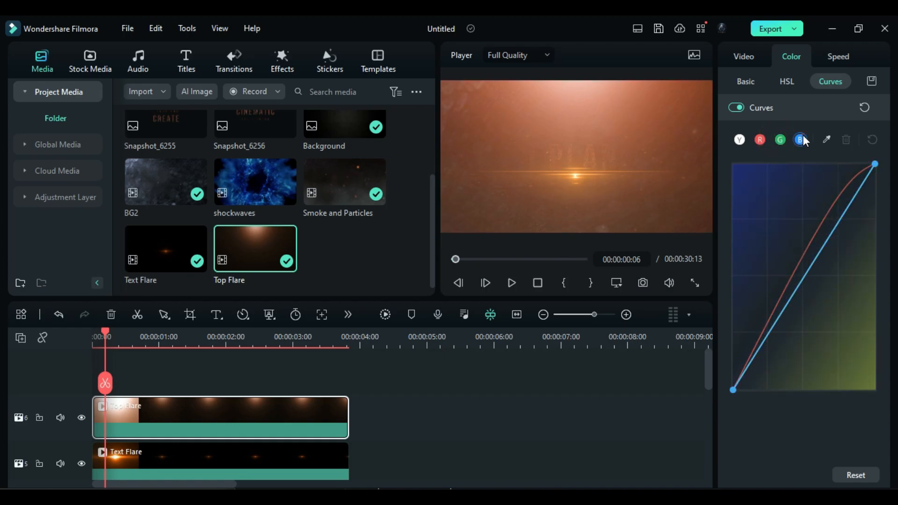
{"action": "left_click_drag", "start_coordinate": [810, 268], "coordinate": [823, 280]}
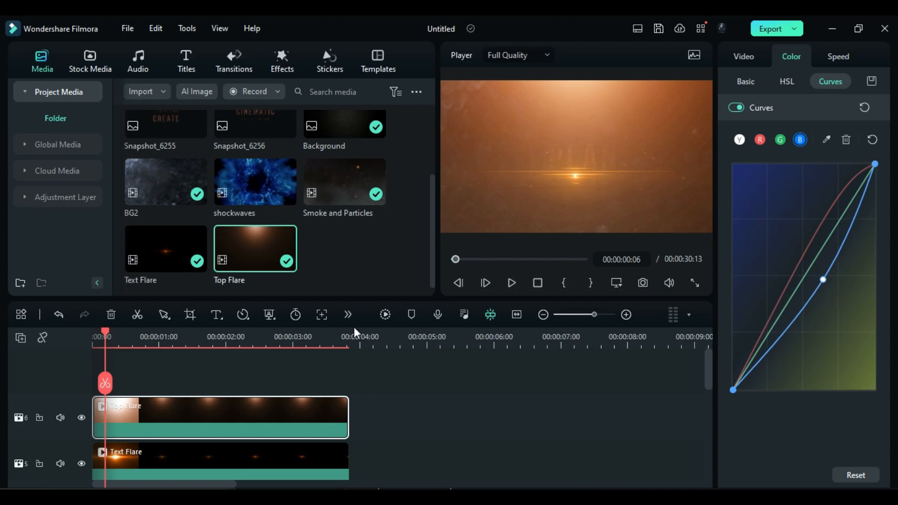
Add the favorite Sharpen effect above Top Flare, trim it to the clips' end and set its strength to 55.
{"action": "left_click_drag", "start_coordinate": [106, 327], "coordinate": [142, 356]}
{"action": "left_click", "coordinate": [280, 74]}
{"action": "left_click_drag", "start_coordinate": [107, 152], "coordinate": [109, 98]}
{"action": "left_click", "coordinate": [48, 93]}
{"action": "left_click_drag", "start_coordinate": [430, 199], "coordinate": [432, 258]}
{"action": "left_click_drag", "start_coordinate": [336, 196], "coordinate": [105, 376]}
{"action": "left_click_drag", "start_coordinate": [423, 401], "coordinate": [348, 403]}
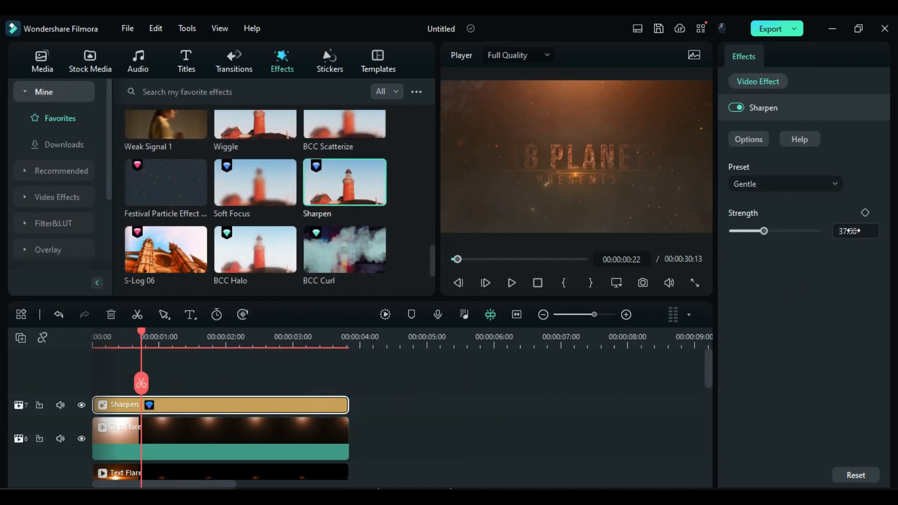
{"action": "type", "text": "55"}
{"action": "key", "text": "Return"}
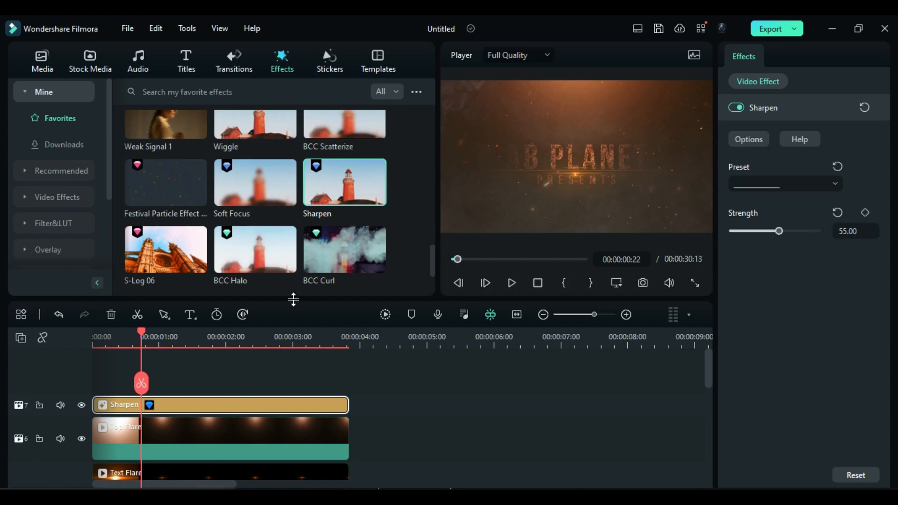
Add the S-Log 03 filter above Sharpen, trim it to the clips' end and set its opacity to 60%.
{"action": "left_click_drag", "start_coordinate": [433, 265], "coordinate": [443, 210]}
{"action": "left_click_drag", "start_coordinate": [254, 157], "coordinate": [107, 376]}
{"action": "left_click_drag", "start_coordinate": [426, 405], "coordinate": [348, 404]}
{"action": "type", "text": "54"}
{"action": "key", "text": "Return"}
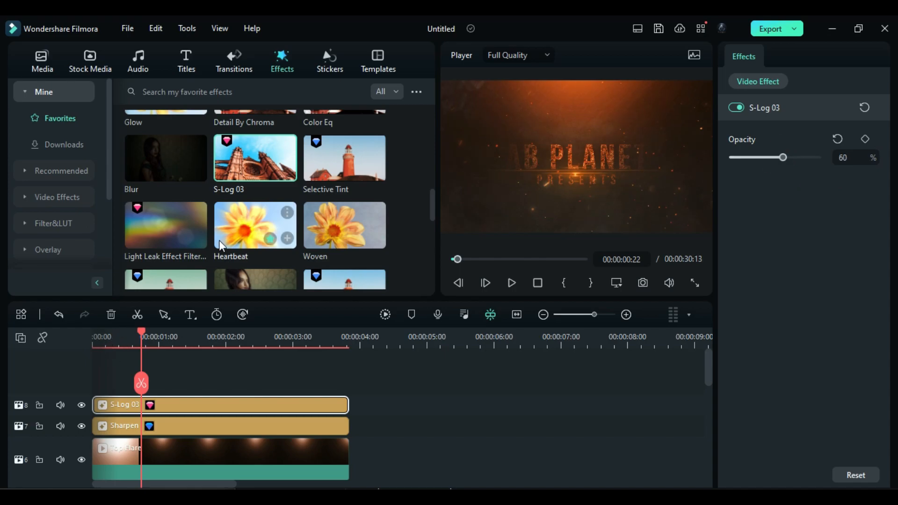
Add the Cinema 21:9 effect above S-Log 03, trim it to the clips' end and increase its height slightly.
{"action": "scroll", "coordinate": [225, 229], "scroll_direction": "up", "scroll_amount": 8}
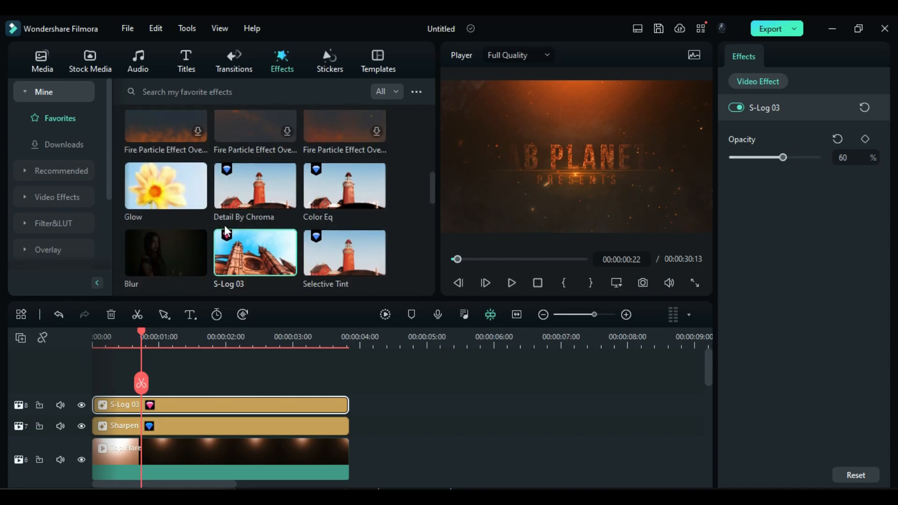
{"action": "left_click_drag", "start_coordinate": [147, 125], "coordinate": [121, 374]}
{"action": "left_click_drag", "start_coordinate": [423, 405], "coordinate": [348, 405]}
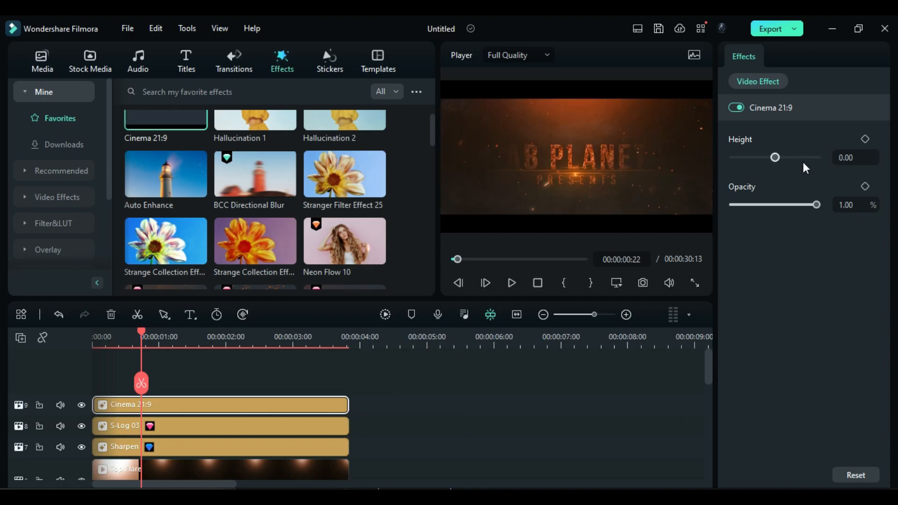
{"action": "left_click_drag", "start_coordinate": [868, 161], "coordinate": [871, 160]}
Add the Auto Enhance effect above Cinema 21:9 and trim it to the clips' end.
{"action": "left_click_drag", "start_coordinate": [159, 174], "coordinate": [99, 360]}
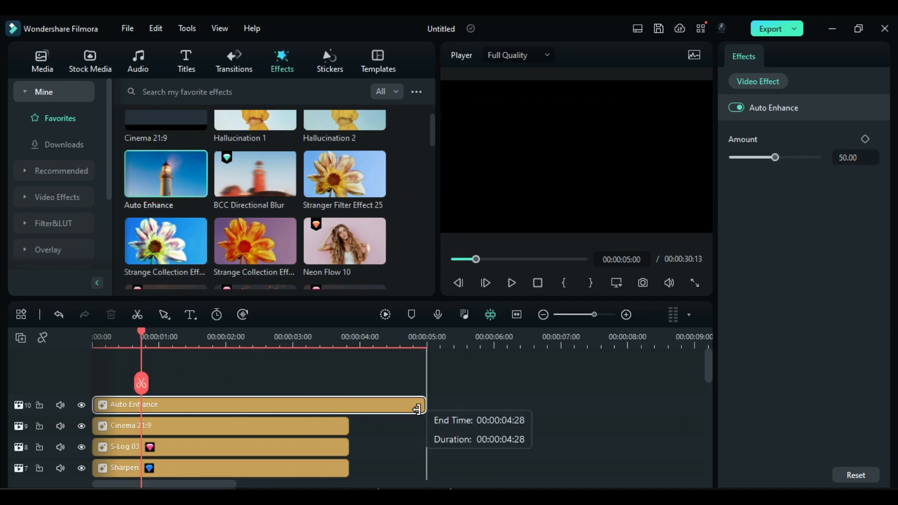
{"action": "left_click_drag", "start_coordinate": [425, 405], "coordinate": [348, 405]}
Copy all clips and effects of the first title section, without the music, and paste them directly after it.
{"action": "scroll", "coordinate": [224, 380], "scroll_direction": "down", "scroll_amount": 1}
{"action": "left_click_drag", "start_coordinate": [212, 365], "coordinate": [232, 477]}
{"action": "scroll", "coordinate": [243, 405], "scroll_direction": "up", "scroll_amount": 3}
{"action": "left_click_drag", "start_coordinate": [242, 365], "coordinate": [398, 477]}
{"action": "scroll", "coordinate": [305, 405], "scroll_direction": "up", "scroll_amount": 5}
{"action": "scroll", "coordinate": [304, 405], "scroll_direction": "down", "scroll_amount": 3}
{"action": "left_click", "coordinate": [349, 342]}
{"action": "left_click_drag", "start_coordinate": [709, 417], "coordinate": [707, 450]}
{"action": "key", "text": "ctrl+v"}
{"action": "scroll", "coordinate": [443, 380], "scroll_direction": "up", "scroll_amount": 2}
{"action": "left_click", "coordinate": [450, 342]}
{"action": "scroll", "coordinate": [487, 386], "scroll_direction": "down", "scroll_amount": 1}
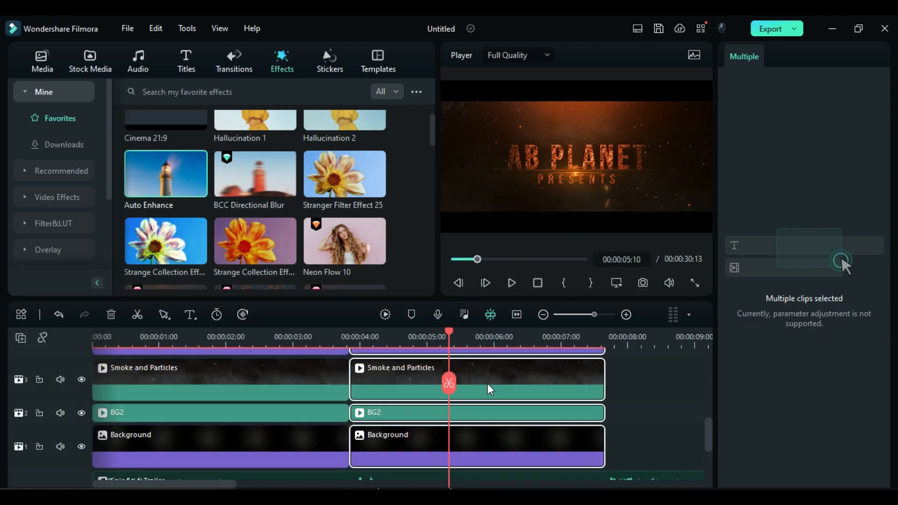
Replace the second section's Snapshot_6251 with Snapshot_6254, keeping its effects and animation.
{"action": "scroll", "coordinate": [487, 386], "scroll_direction": "up", "scroll_amount": 3}
{"action": "left_click", "coordinate": [637, 387]}
{"action": "left_click", "coordinate": [511, 391]}
{"action": "left_click", "coordinate": [42, 61]}
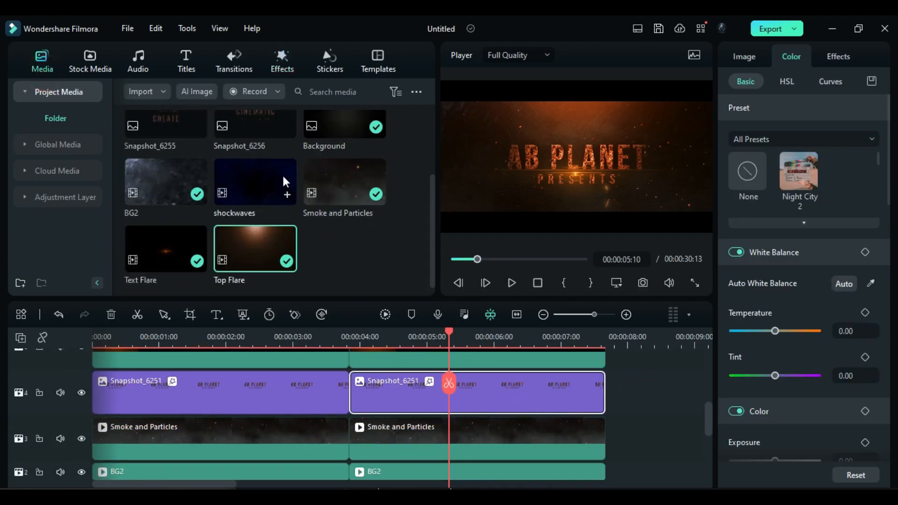
{"action": "scroll", "coordinate": [361, 253], "scroll_direction": "up", "scroll_amount": 3}
{"action": "left_click_drag", "start_coordinate": [337, 160], "coordinate": [417, 388]}
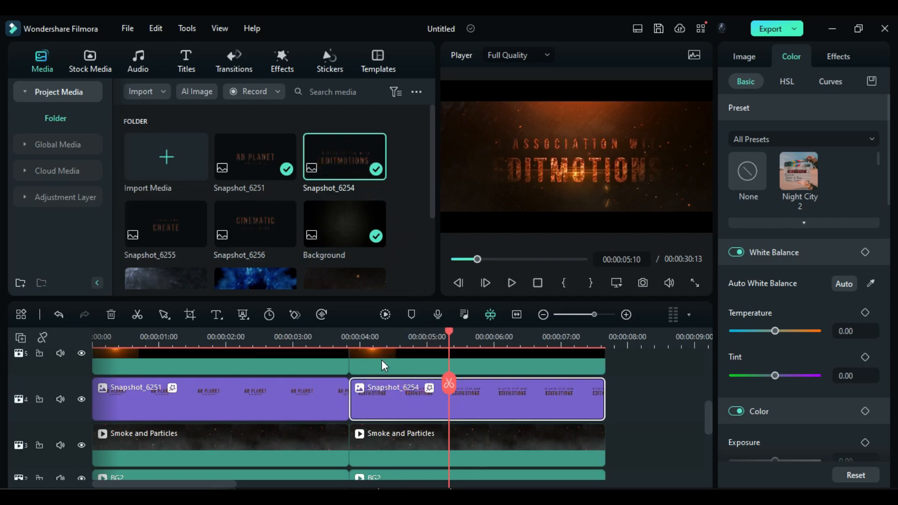
Set the second Text Flare clip's scale to 154% at 00:00:04:02 and its vertical position to 105 px.
{"action": "left_click", "coordinate": [366, 338]}
{"action": "scroll", "coordinate": [523, 379], "scroll_direction": "up", "scroll_amount": 1}
{"action": "left_click", "coordinate": [400, 374]}
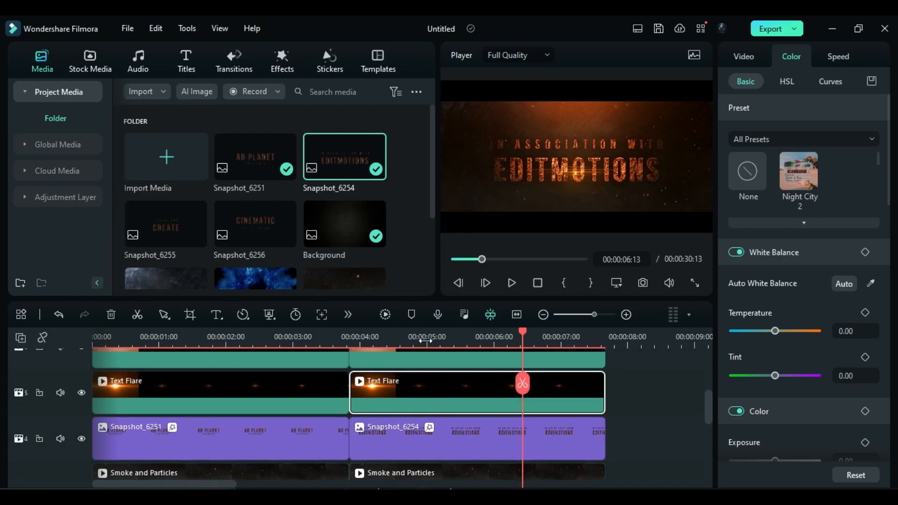
{"action": "left_click_drag", "start_coordinate": [835, 227], "coordinate": [883, 226]}
{"action": "left_click_drag", "start_coordinate": [772, 178], "coordinate": [766, 179]}
{"action": "left_click_drag", "start_coordinate": [838, 226], "coordinate": [831, 226]}
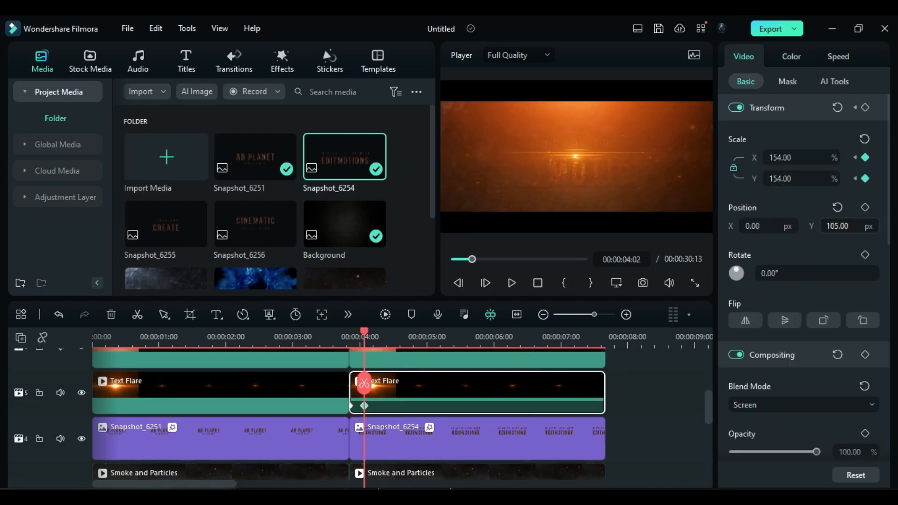
Duplicate the second title section directly after itself and replace its title snapshot with Snapshot_6255.
{"action": "left_click_drag", "start_coordinate": [364, 333], "coordinate": [572, 335]}
{"action": "scroll", "coordinate": [503, 405], "scroll_direction": "down", "scroll_amount": 1}
{"action": "scroll", "coordinate": [423, 427], "scroll_direction": "down", "scroll_amount": 2}
{"action": "key", "text": "ctrl+a"}
{"action": "key", "text": "ctrl+c"}
{"action": "key", "text": "ctrl+v"}
{"action": "scroll", "coordinate": [481, 377], "scroll_direction": "up", "scroll_amount": 2}
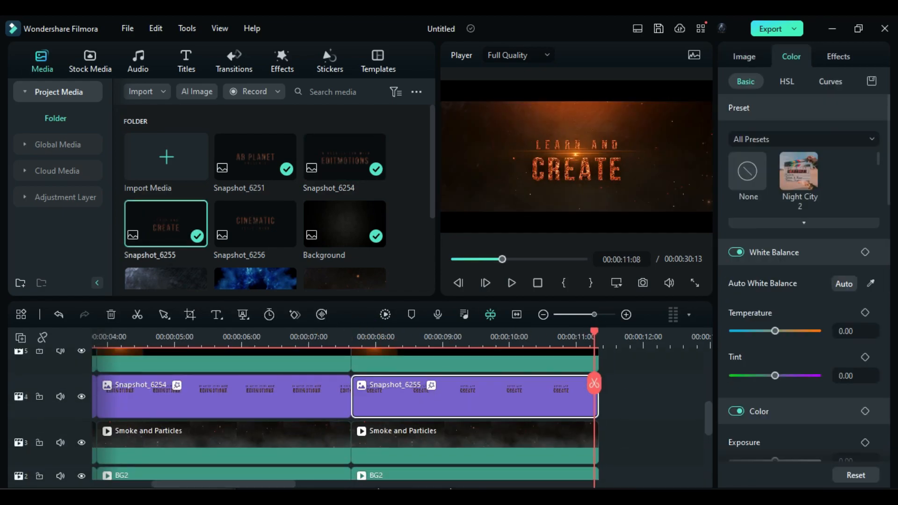
Duplicate the third title section directly after itself and replace its title snapshot with Snapshot_6256.
{"action": "scroll", "coordinate": [515, 396], "scroll_direction": "right", "scroll_amount": 3}
{"action": "left_click_drag", "start_coordinate": [430, 472], "coordinate": [347, 358]}
{"action": "scroll", "coordinate": [515, 396], "scroll_direction": "down", "scroll_amount": 5}
{"action": "key", "text": "ctrl+c"}
{"action": "key", "text": "ctrl+v"}
{"action": "left_click", "coordinate": [492, 336]}
{"action": "scroll", "coordinate": [631, 424], "scroll_direction": "up", "scroll_amount": 3}
{"action": "left_click_drag", "start_coordinate": [255, 224], "coordinate": [468, 453]}
{"action": "scroll", "coordinate": [405, 420], "scroll_direction": "down", "scroll_amount": 1}
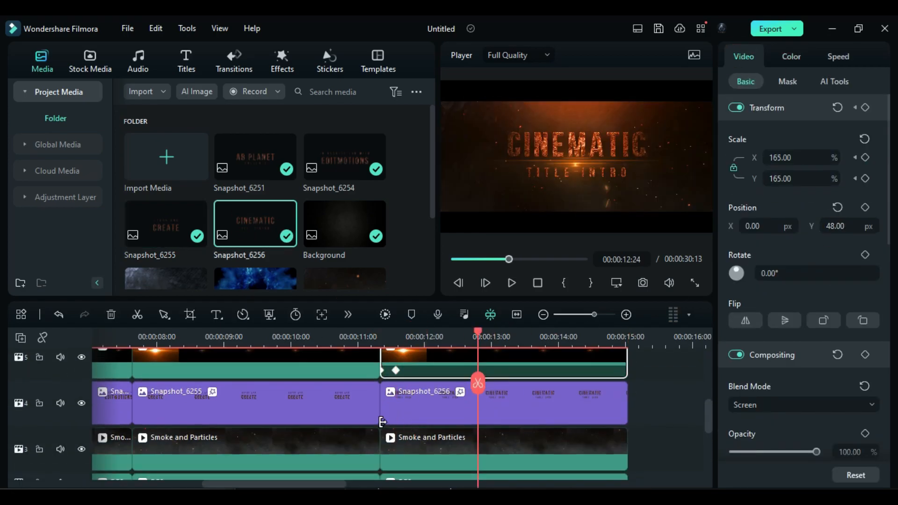
Add one video track above Track 4 to make room for another layer over the titles.
{"action": "left_click", "coordinate": [20, 337]}
{"action": "left_click", "coordinate": [66, 461]}
{"action": "left_click", "coordinate": [509, 180]}
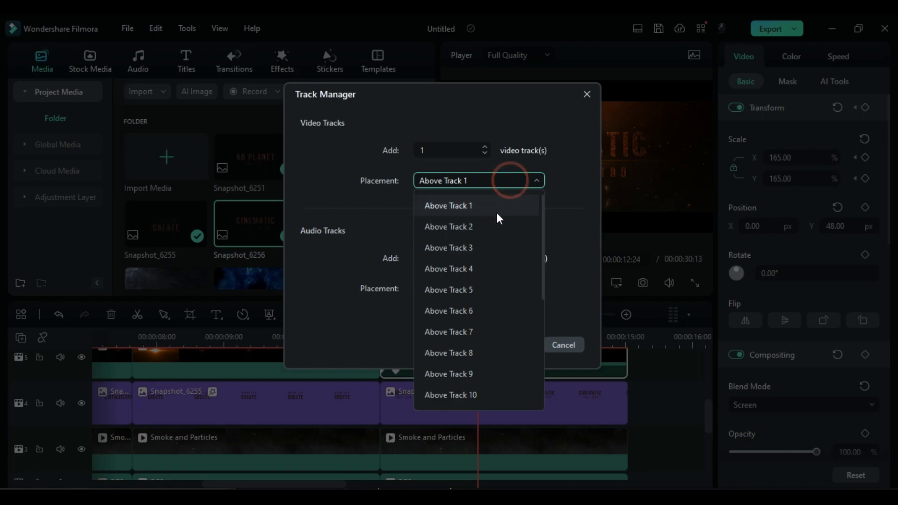
{"action": "left_click", "coordinate": [483, 250]}
{"action": "left_click", "coordinate": [474, 181]}
{"action": "left_click", "coordinate": [465, 266]}
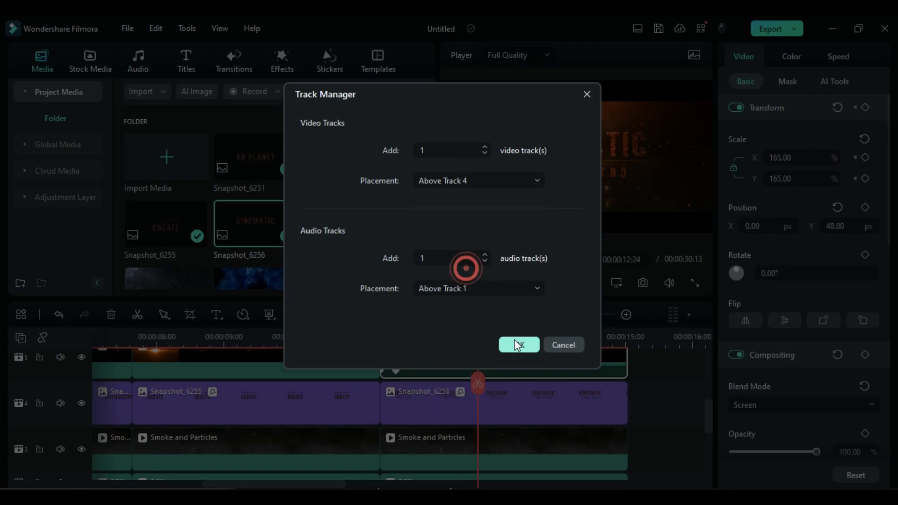
{"action": "left_click", "coordinate": [515, 343]}
Place the shockwaves clip at the start of the empty video track 5 and set its blend mode to Screen.
{"action": "left_click", "coordinate": [669, 405]}
{"action": "left_click_drag", "start_coordinate": [478, 338], "coordinate": [1, 432]}
{"action": "scroll", "coordinate": [255, 272], "scroll_direction": "down", "scroll_amount": 3}
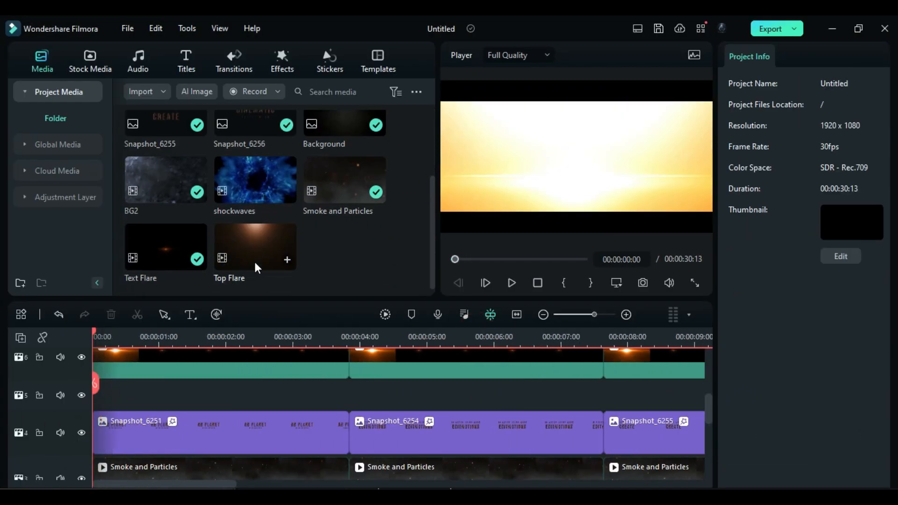
{"action": "left_click_drag", "start_coordinate": [251, 194], "coordinate": [113, 418]}
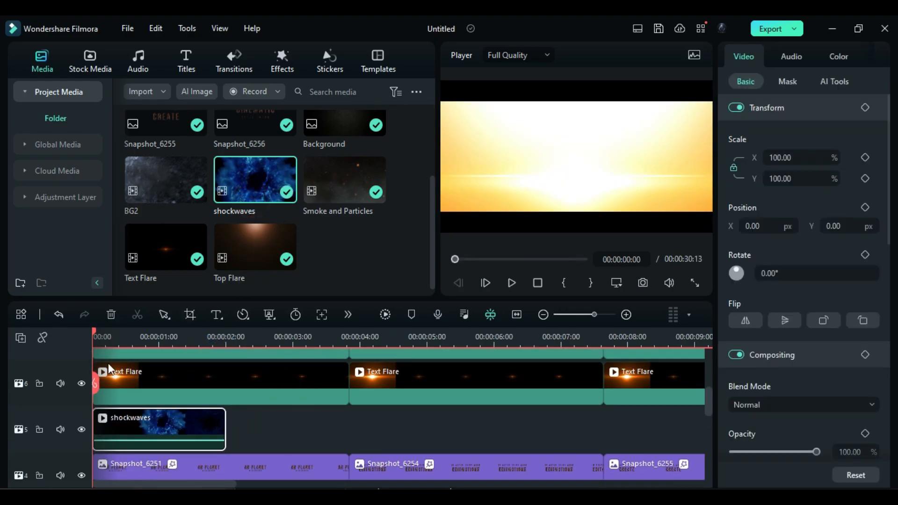
{"action": "left_click_drag", "start_coordinate": [99, 337], "coordinate": [170, 357]}
{"action": "left_click", "coordinate": [803, 405]}
{"action": "left_click", "coordinate": [767, 274]}
{"action": "mouse_move", "coordinate": [111, 337]}
{"action": "left_mouse_down"}
{"action": "mouse_move", "coordinate": [144, 352]}
{"action": "mouse_move", "coordinate": [119, 353]}
{"action": "left_mouse_up"}
Apply the NewBlue FX Dream Glow filter to the shockwaves clip with an orange color, blur 0 and glow 100.
{"action": "left_click", "coordinate": [282, 61]}
{"action": "left_click", "coordinate": [57, 197]}
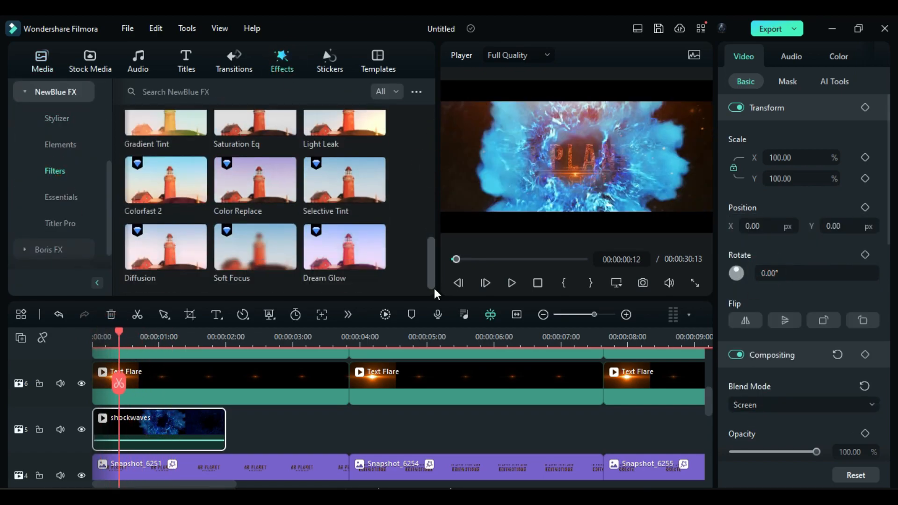
{"action": "left_click_drag", "start_coordinate": [344, 246], "coordinate": [159, 430]}
{"action": "left_click", "coordinate": [863, 56]}
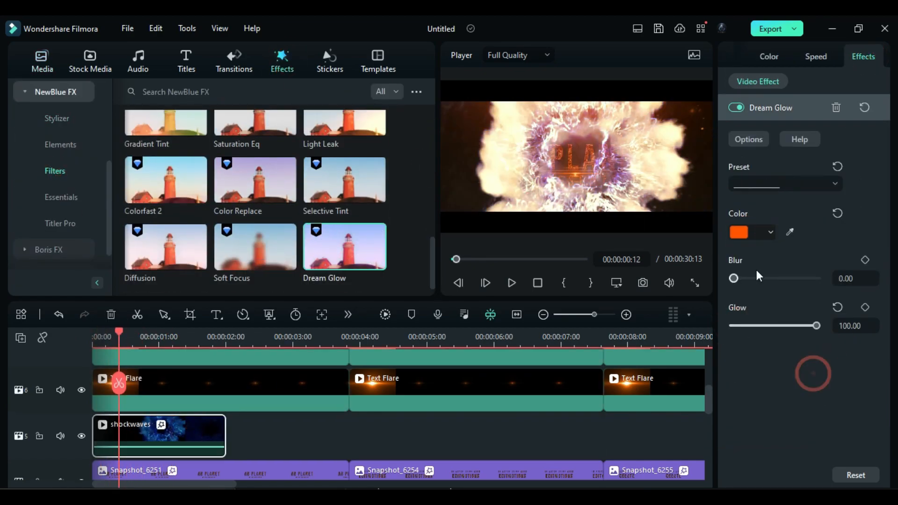
Turn the shockwaves clip fiery orange by warming its color temperature and raising the middle of its red curve.
{"action": "left_click", "coordinate": [768, 56]}
{"action": "left_click_drag", "start_coordinate": [774, 331], "coordinate": [833, 340]}
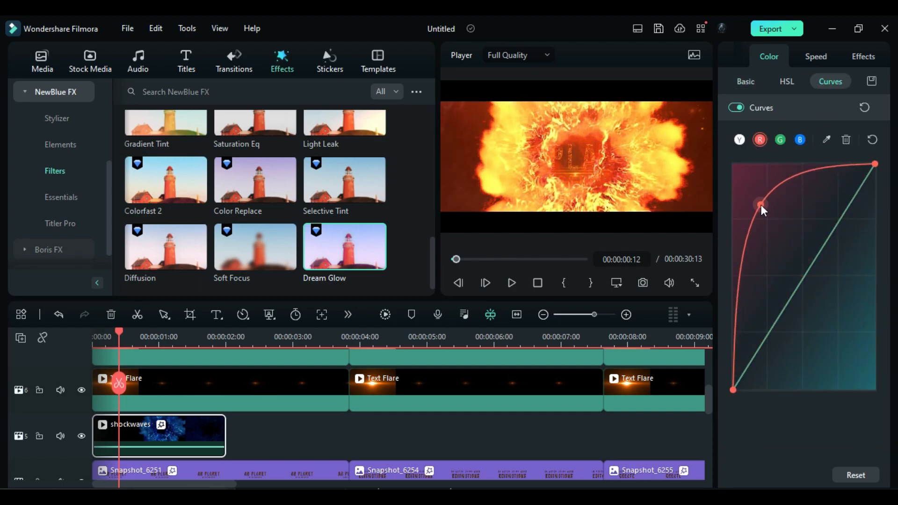
{"action": "left_click_drag", "start_coordinate": [103, 341], "coordinate": [167, 352]}
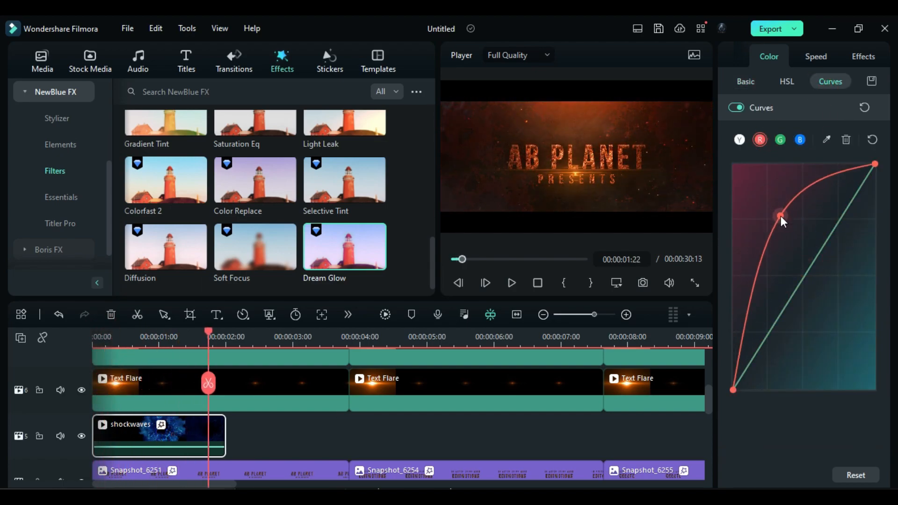
Add a second Dream Glow to the shockwaves clip with an amber color, blur 0 and glow 42.10.
{"action": "left_click_drag", "start_coordinate": [206, 339], "coordinate": [150, 339]}
{"action": "left_click_drag", "start_coordinate": [345, 247], "coordinate": [213, 405]}
{"action": "left_click_drag", "start_coordinate": [213, 405], "coordinate": [161, 430]}
{"action": "left_click", "coordinate": [863, 56]}
{"action": "left_click_drag", "start_coordinate": [734, 454], "coordinate": [763, 455]}
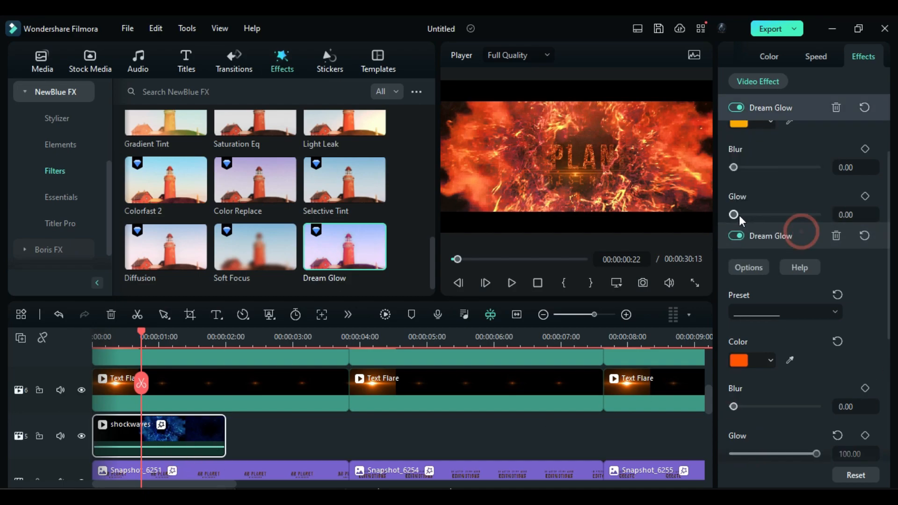
{"action": "left_click_drag", "start_coordinate": [735, 214], "coordinate": [769, 215]}
{"action": "left_click_drag", "start_coordinate": [105, 331], "coordinate": [206, 372]}
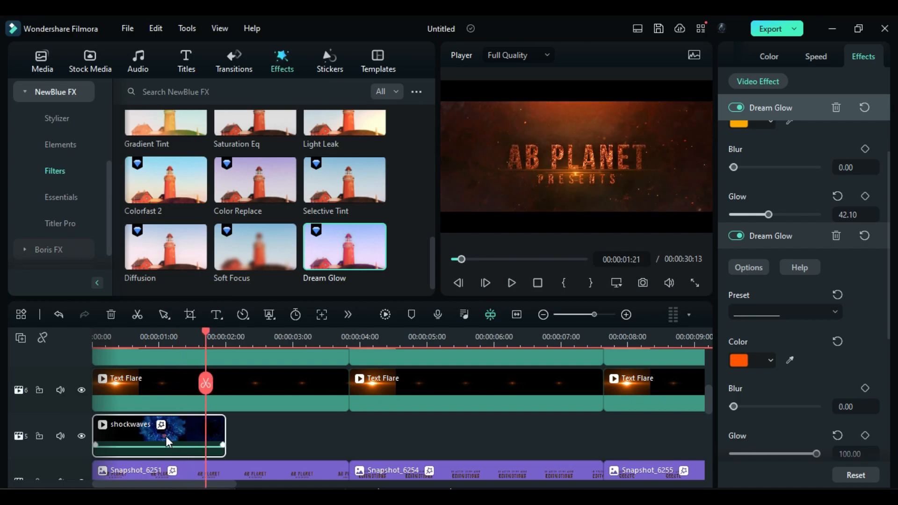
Copy the finished shockwaves clip to the start of the second, third and fourth title sections on video track 5.
{"action": "key", "text": "ctrl+c"}
{"action": "left_click", "coordinate": [349, 450]}
{"action": "key", "text": "ctrl+v"}
{"action": "left_click", "coordinate": [423, 446]}
{"action": "left_click_drag", "start_coordinate": [220, 485], "coordinate": [320, 485]}
{"action": "key", "text": "ctrl+c"}
{"action": "left_click", "coordinate": [467, 455]}
{"action": "key", "text": "ctrl+v"}
{"action": "left_click", "coordinate": [346, 451]}
{"action": "key", "text": "ctrl+v"}
Trim the music to end with the video clips at 00:00:15:01, and render and play the whole intro.
{"action": "left_click_drag", "start_coordinate": [438, 336], "coordinate": [380, 335]}
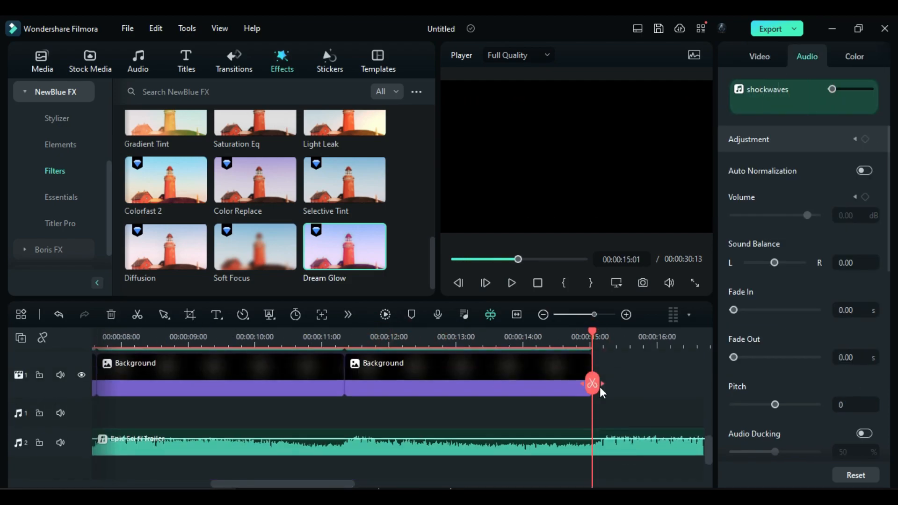
{"action": "key", "text": "Return"}
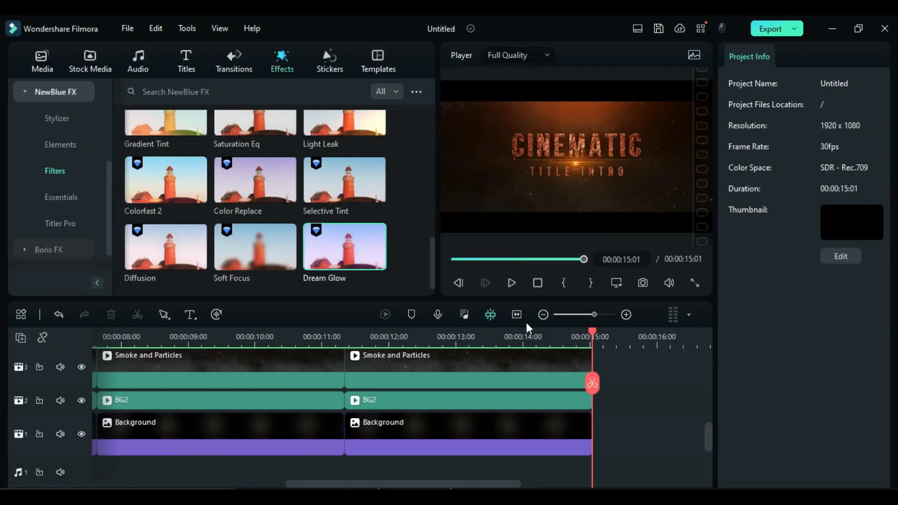
{"action": "left_click", "coordinate": [514, 282]}
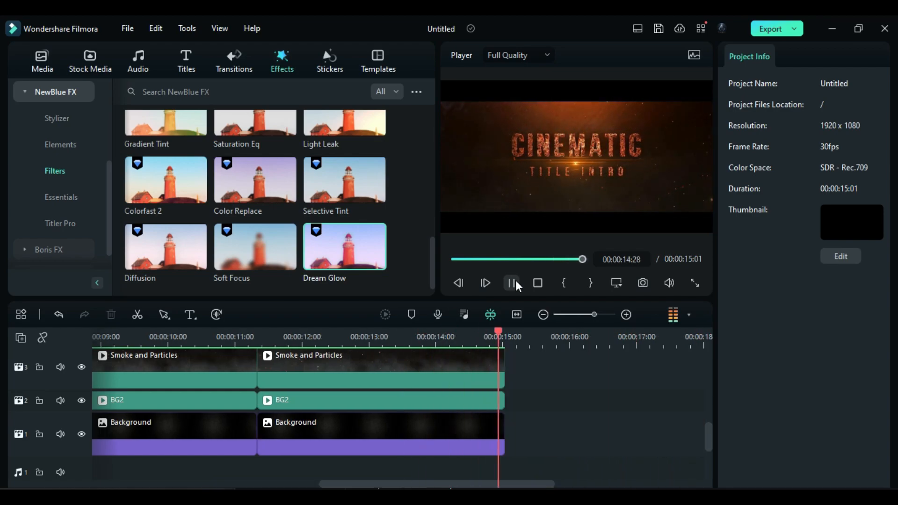
Hide video track 5 with the shockwaves clips, and render and play the intro again from the beginning.
{"action": "left_click_drag", "start_coordinate": [429, 482], "coordinate": [178, 480]}
{"action": "scroll", "coordinate": [105, 431], "scroll_direction": "down", "scroll_amount": 1}
{"action": "scroll", "coordinate": [107, 419], "scroll_direction": "up", "scroll_amount": 4}
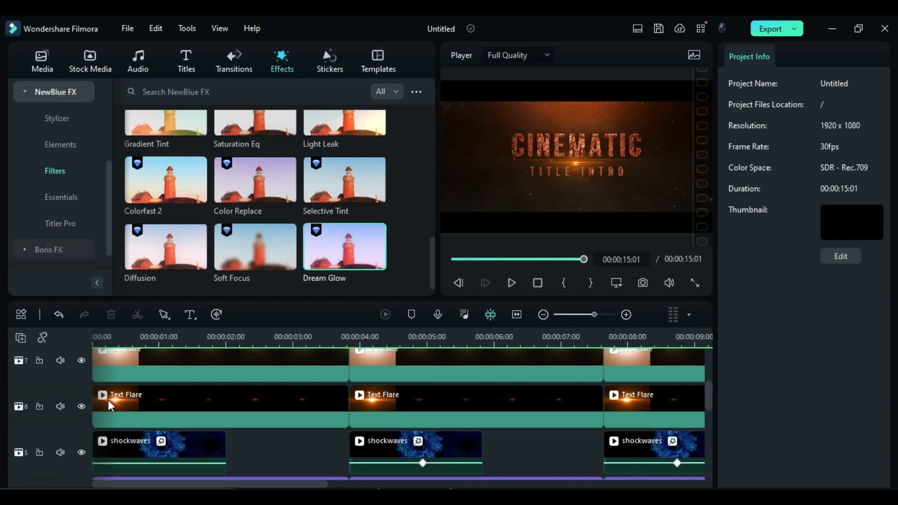
{"action": "left_click", "coordinate": [81, 453]}
{"action": "key", "text": "Return"}
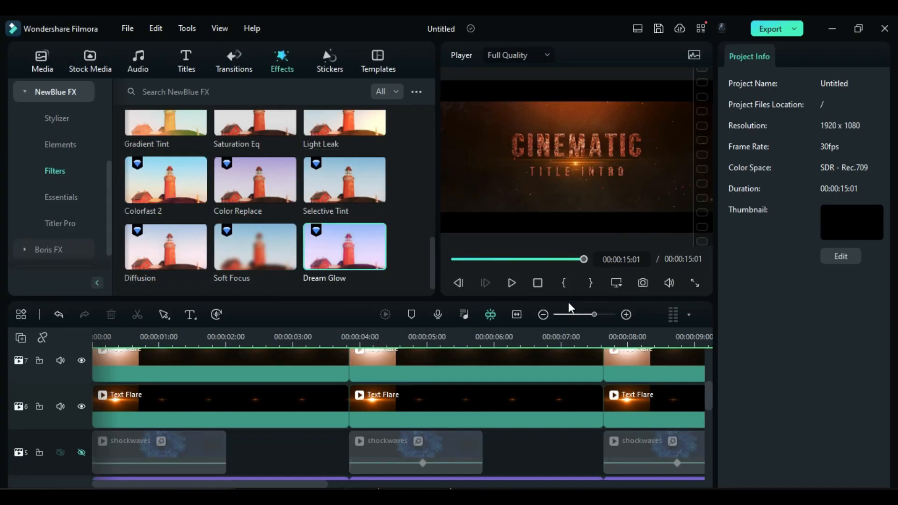
{"action": "left_click", "coordinate": [512, 283]}
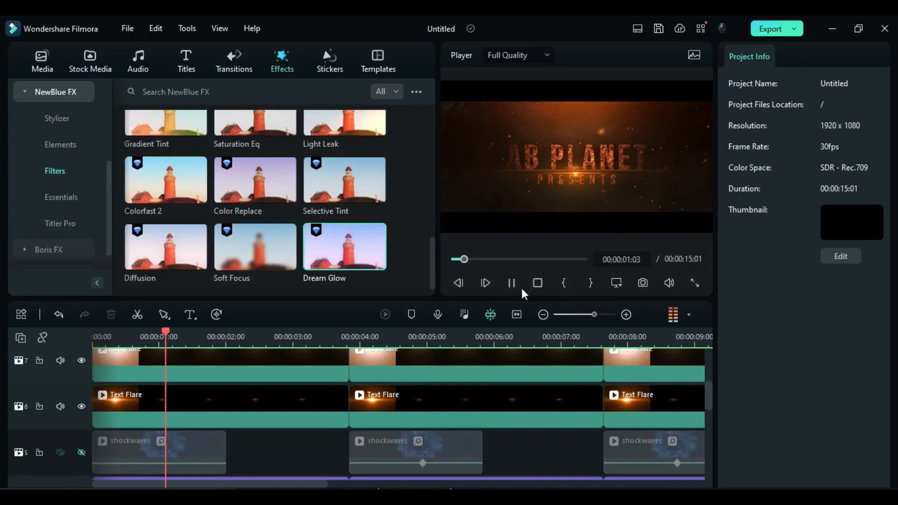